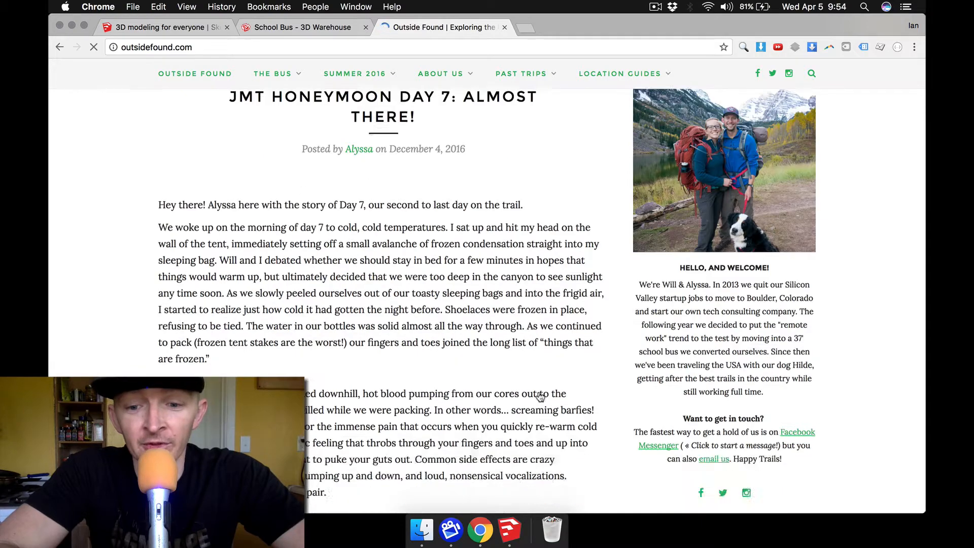
# Step: Find and open the Bus Layouts post on the Outside Found site and view its layout drawing
pyautogui.scroll(-4, 541, 397)
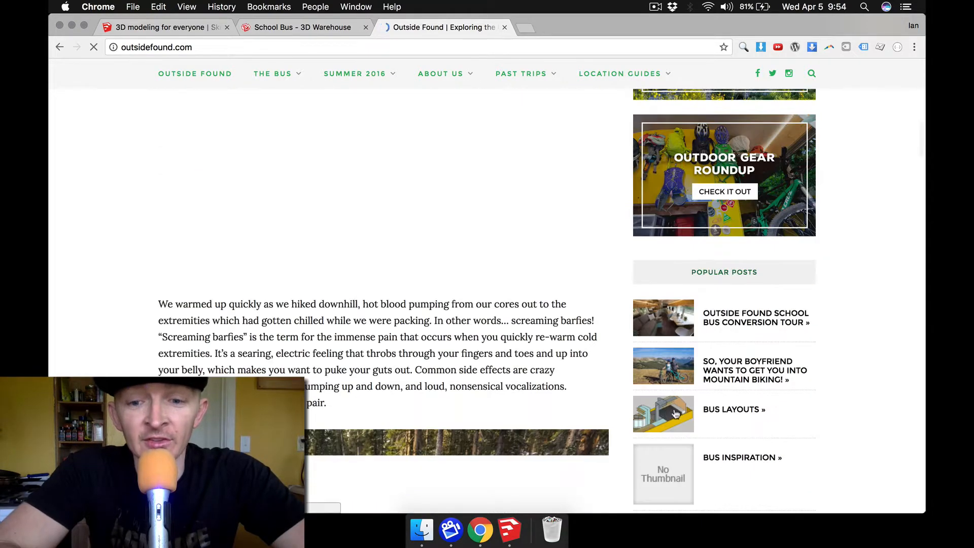
pyautogui.scroll(-3, 306, 251)
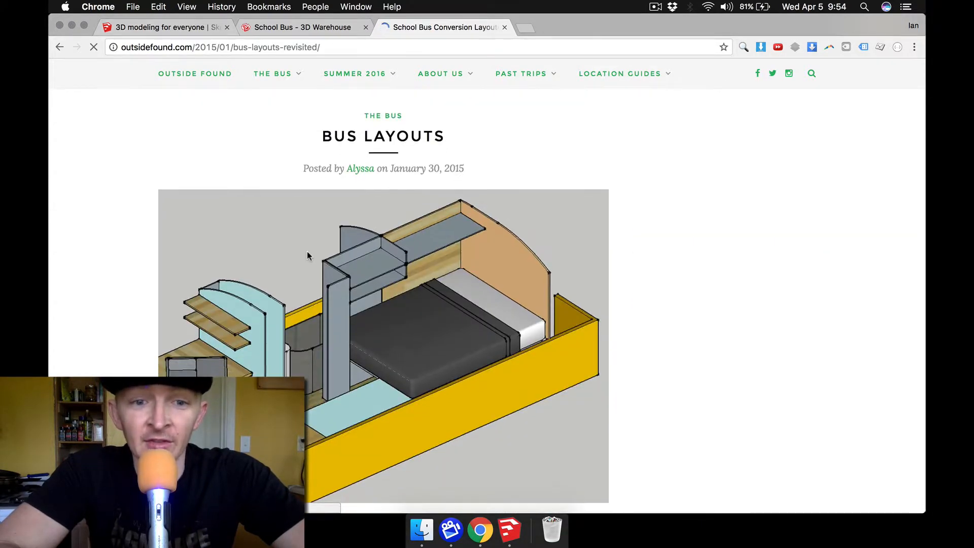
pyautogui.scroll(2, 408, 238)
# Step: View the SketchUp download page and the School Bus model's download options on 3D Warehouse
pyautogui.click(195, 29)
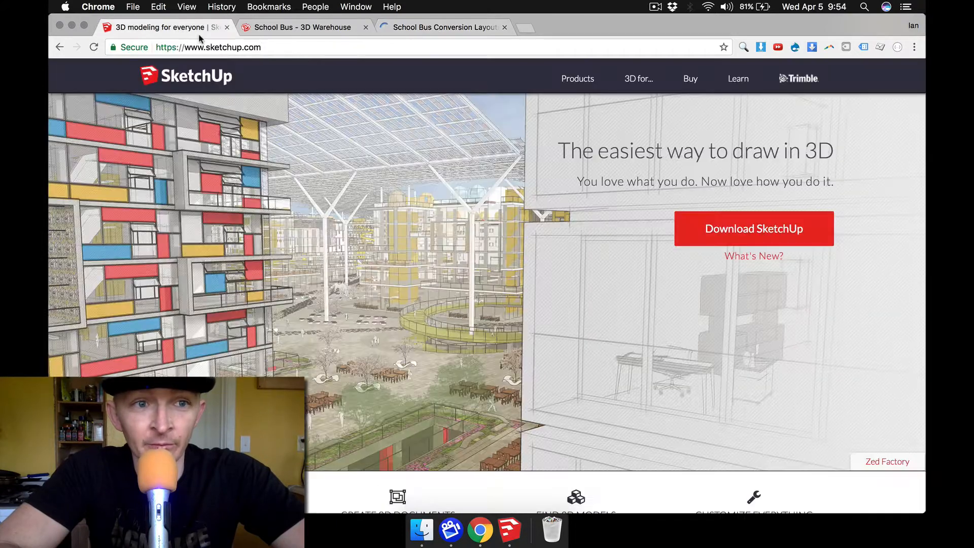
pyautogui.click(309, 32)
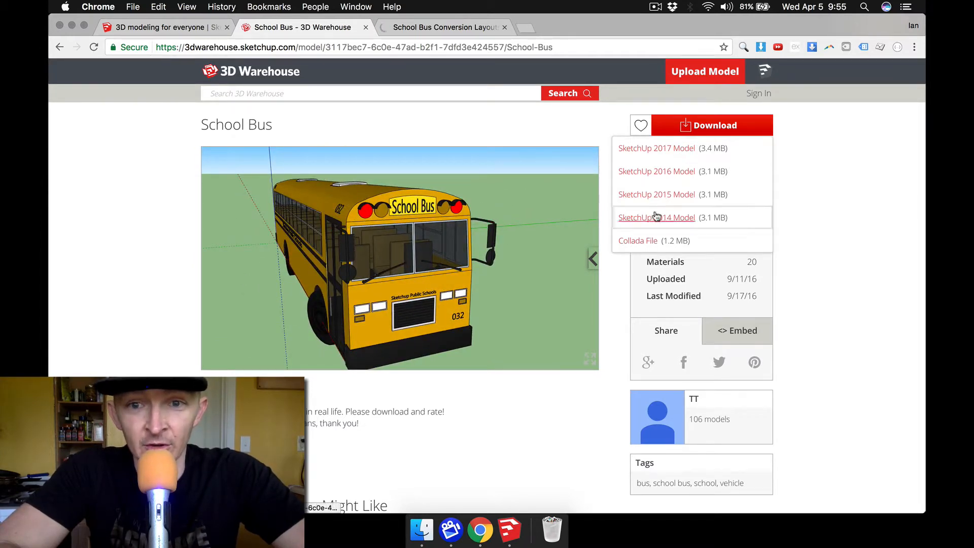
pyautogui.click(154, 28)
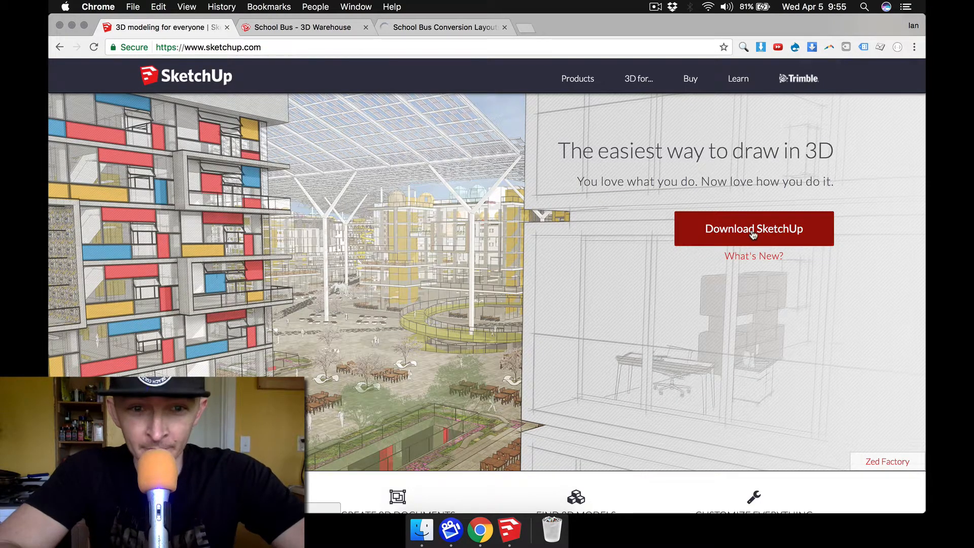
# Step: Close the browser pages and open School+Bus.skp from the desktop in SketchUp
pyautogui.click(227, 27)
pyautogui.click(227, 28)
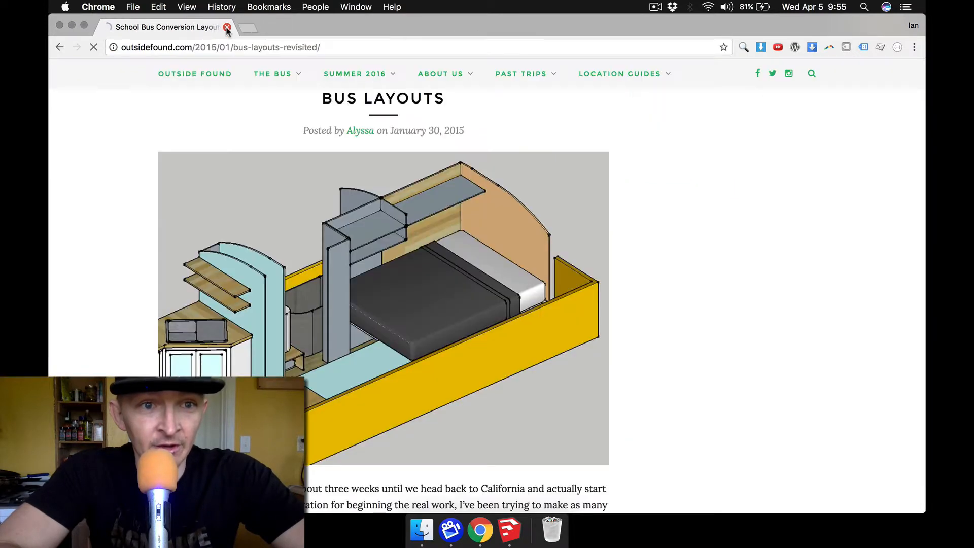
pyautogui.click(226, 28)
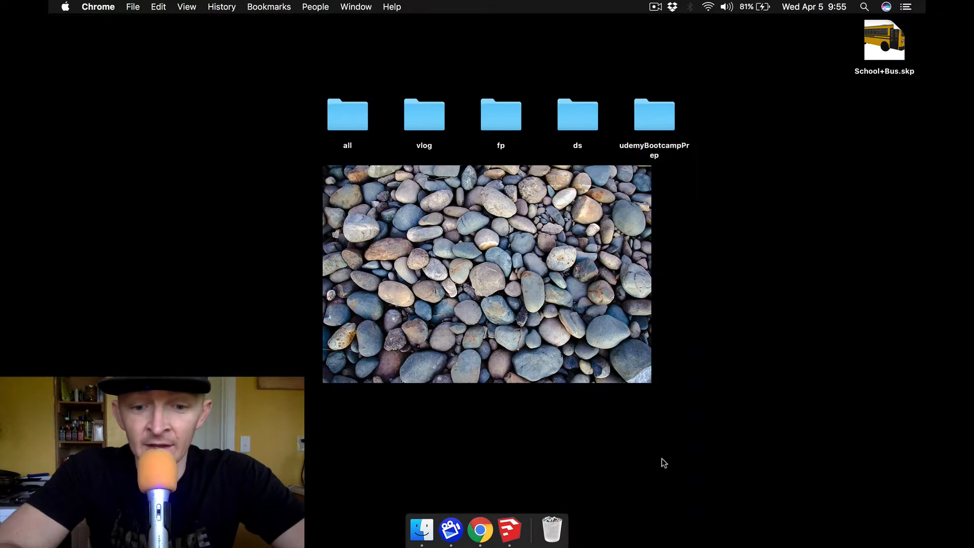
pyautogui.click(883, 50)
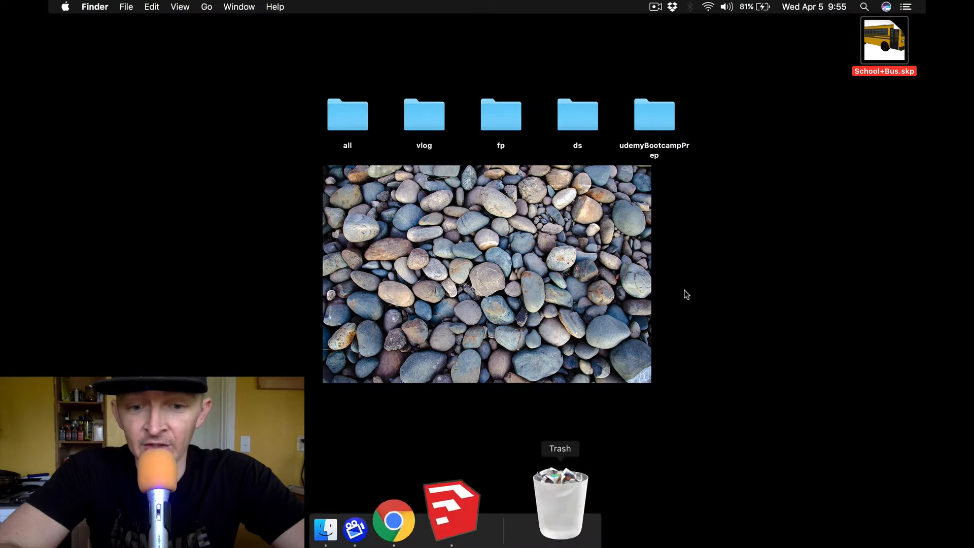
pyautogui.doubleClick(894, 38)
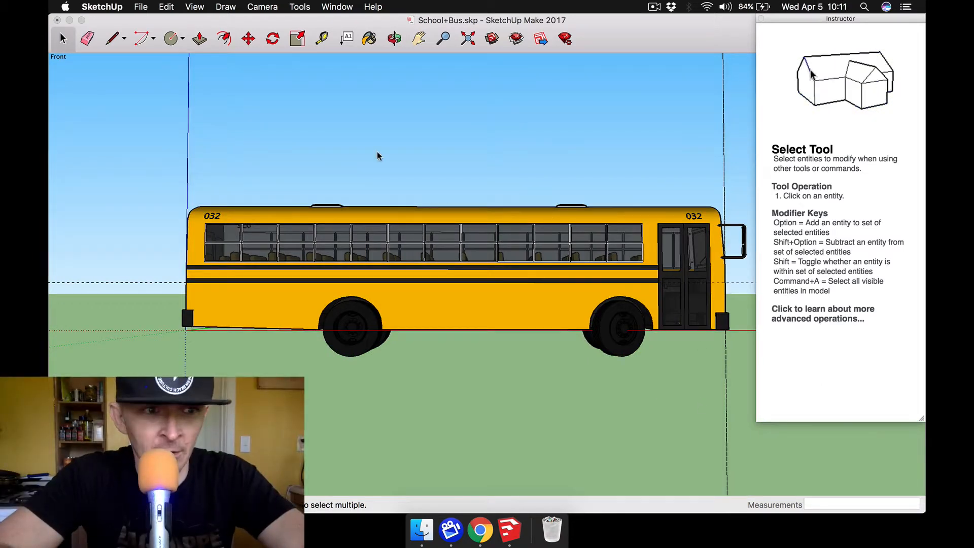
# Step: Measure the bus's overall length from rear to front with the Tape Measure tool
pyautogui.press('t')
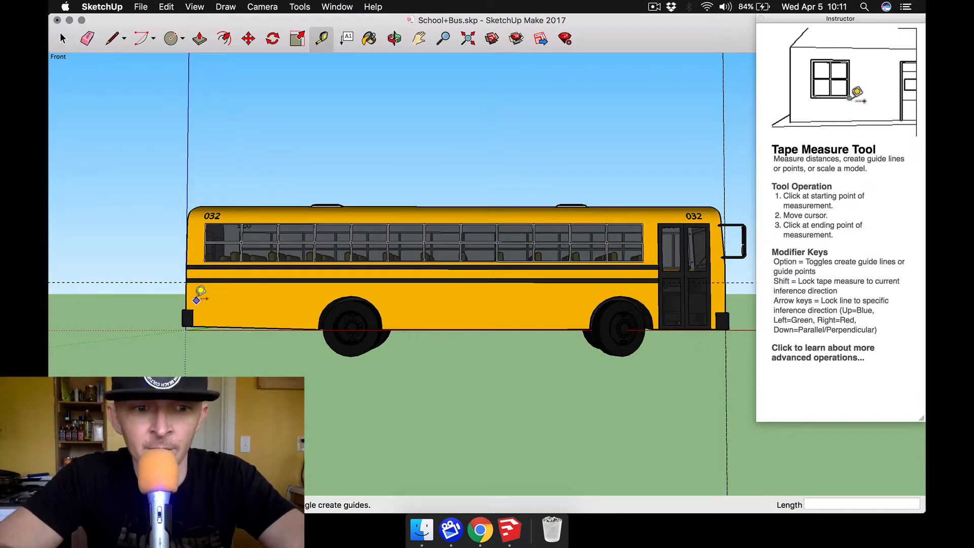
pyautogui.click(186, 281)
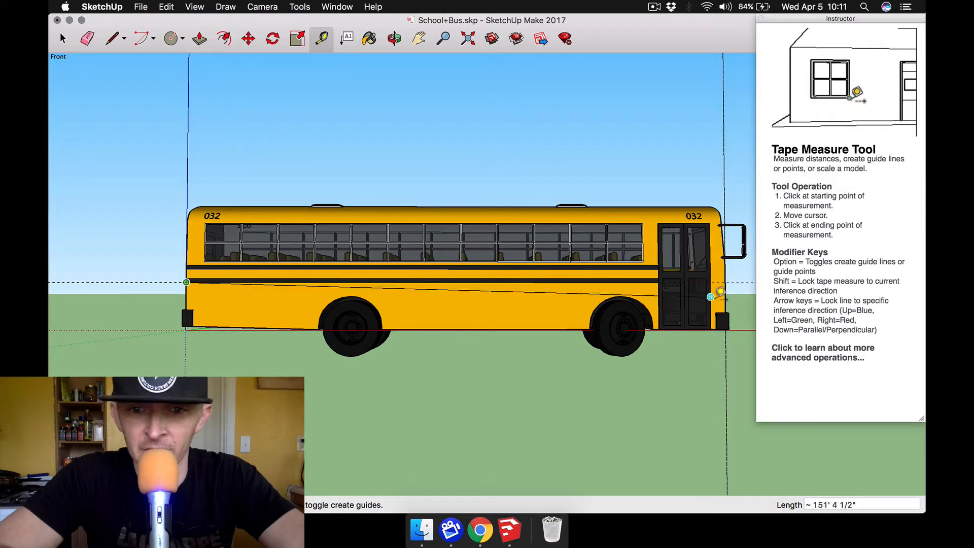
pyautogui.click(730, 282)
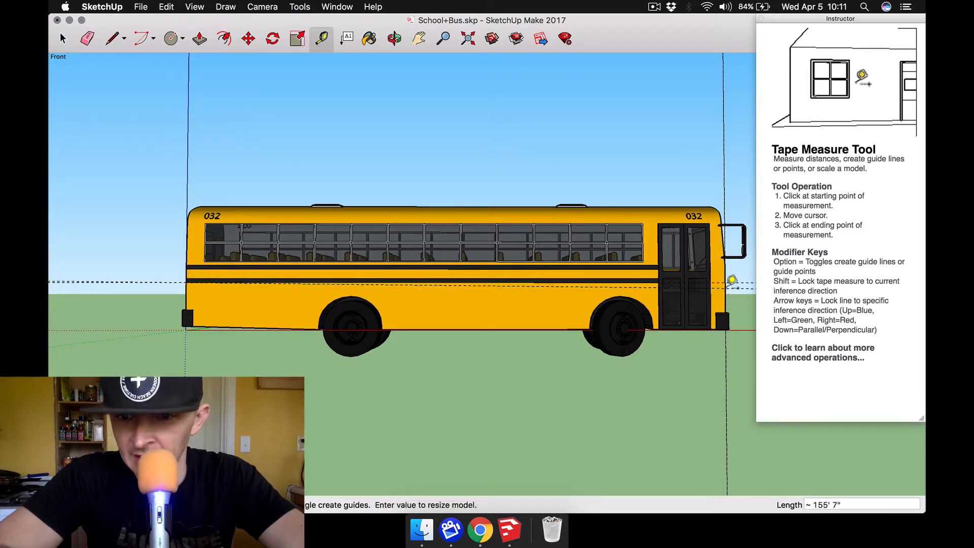
pyautogui.click(825, 505)
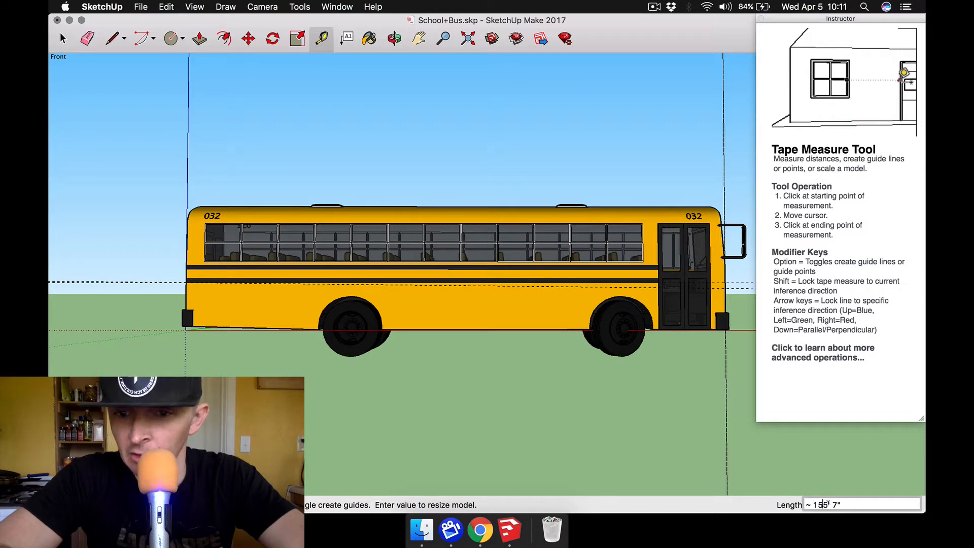
# Step: Orbit around the bus to examine its front, sides and roof
pyautogui.click(394, 39)
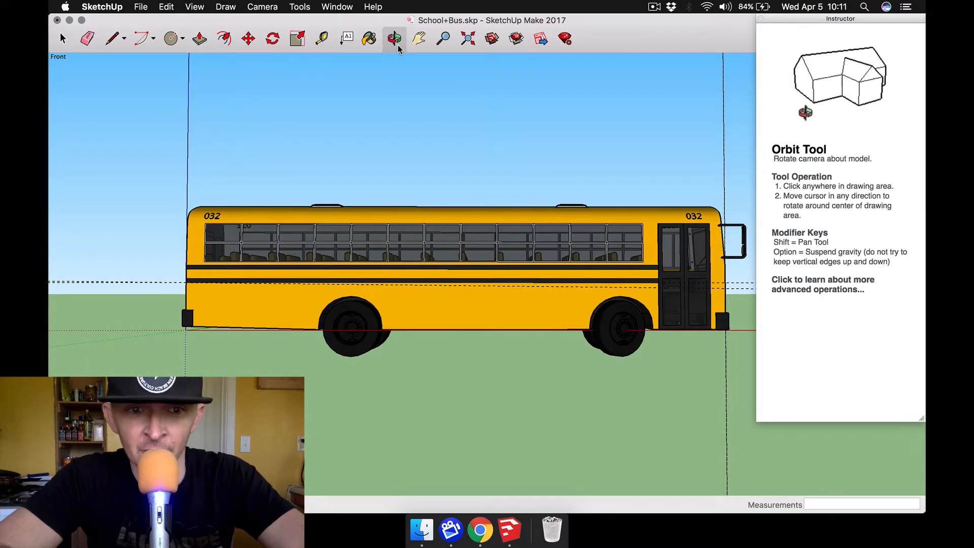
pyautogui.moveTo(543, 147); pyautogui.dragTo(304, 186)
pyautogui.moveTo(612, 176); pyautogui.dragTo(372, 154)
pyautogui.moveTo(639, 192); pyautogui.dragTo(359, 245)
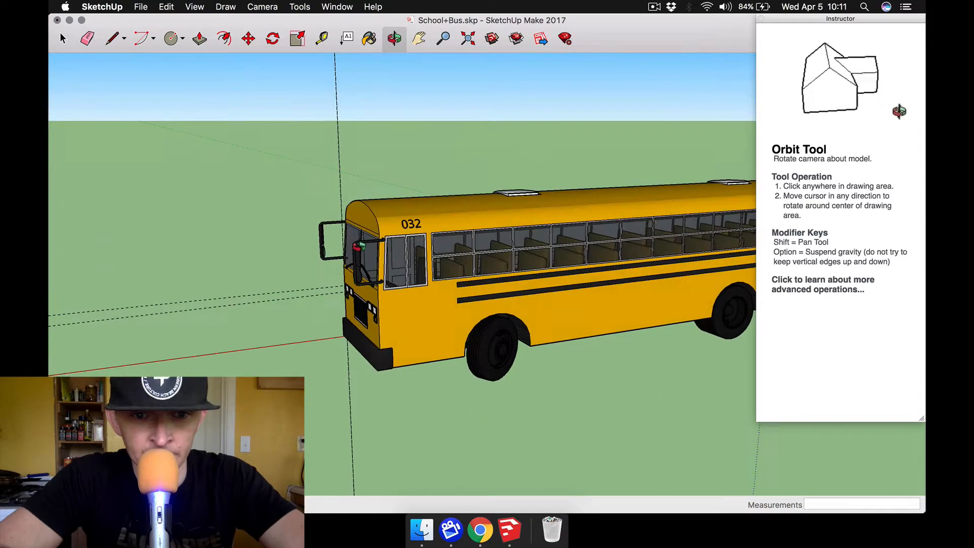
pyautogui.moveTo(647, 171); pyautogui.dragTo(913, 133)
pyautogui.moveTo(546, 170); pyautogui.dragTo(890, 150)
pyautogui.moveTo(495, 162); pyautogui.dragTo(557, 174)
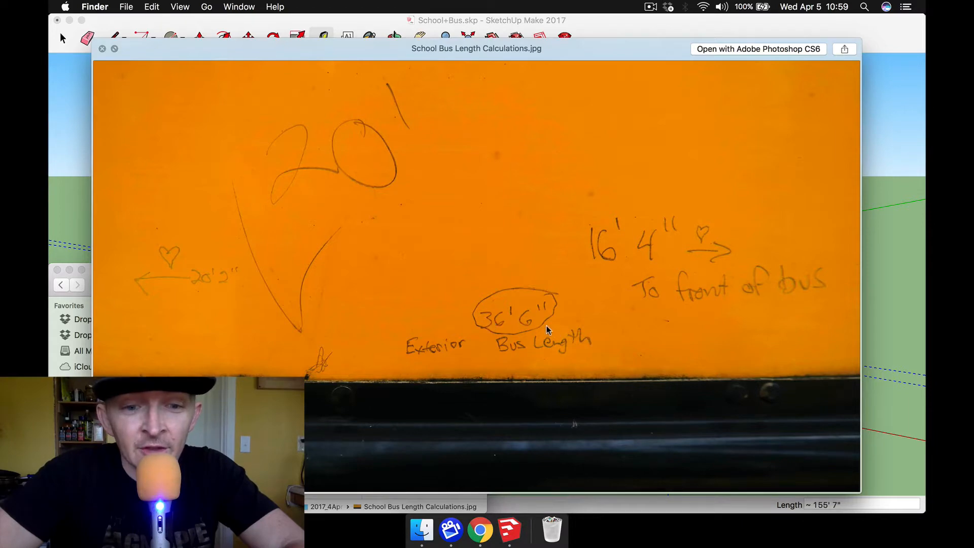
# Step: Close the School Bus Length Calculations photo and its Finder window, and deselect the bus model
pyautogui.press('space')
pyautogui.click(58, 272)
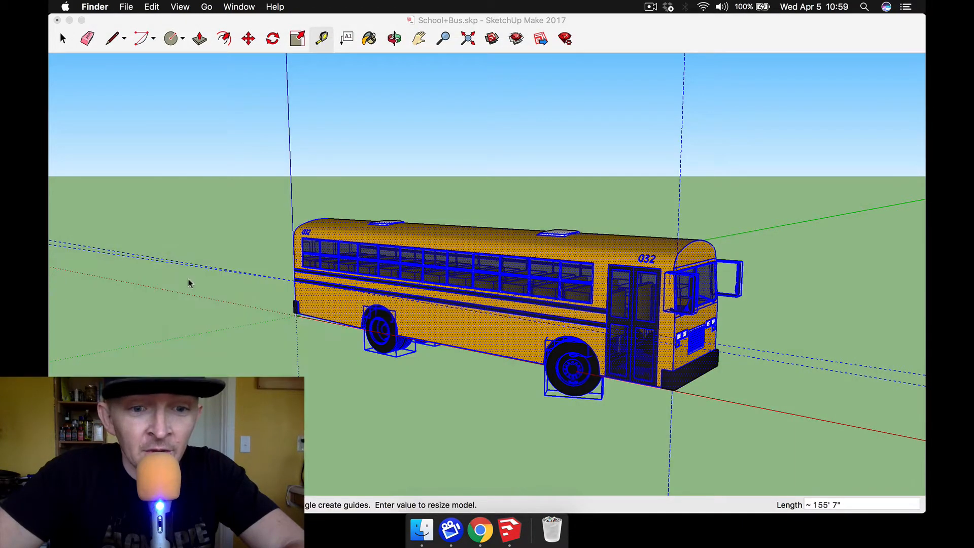
pyautogui.click(503, 403)
pyautogui.click(497, 408)
pyautogui.click(728, 432)
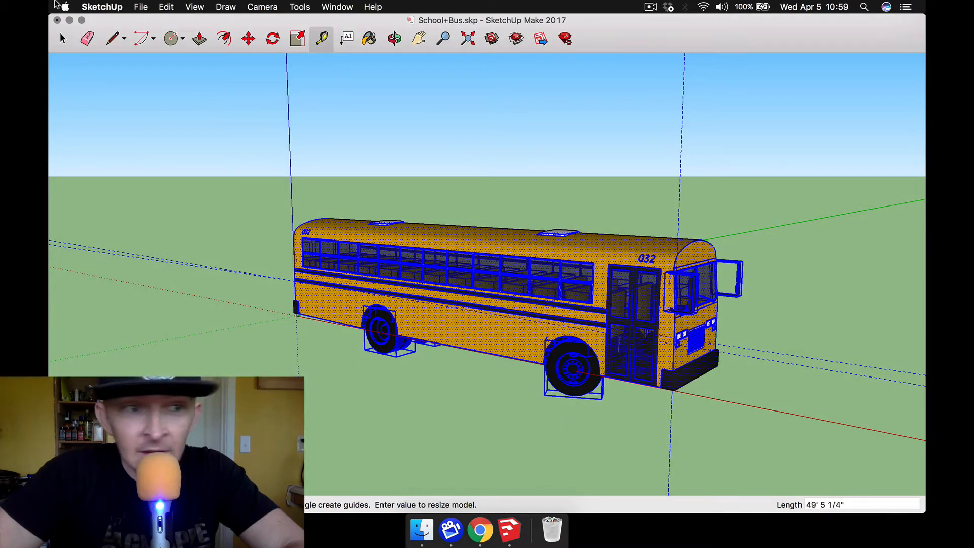
pyautogui.click(63, 39)
pyautogui.click(697, 429)
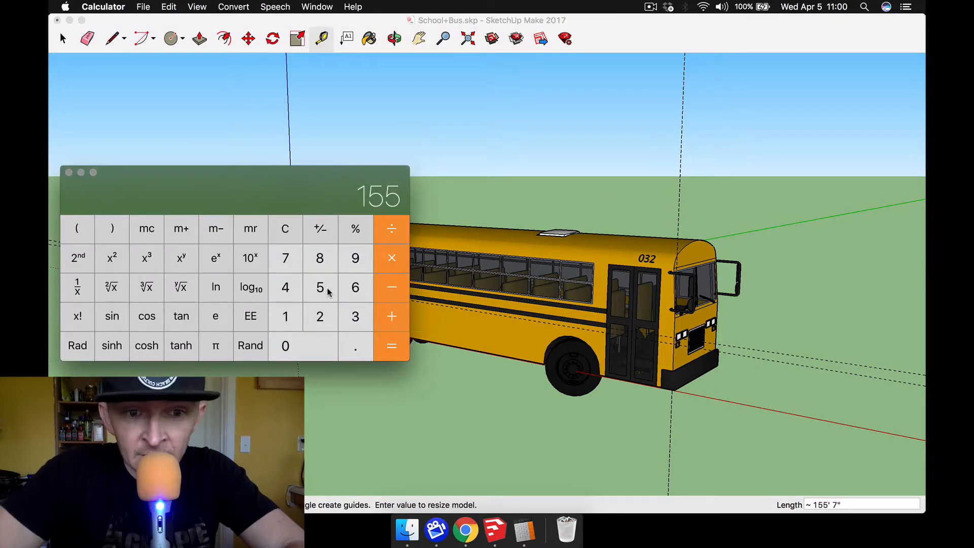
# Step: Convert the model's length to inches in Calculator by computing 155 × 12 + 7
pyautogui.click(291, 321)
pyautogui.click(320, 316)
pyautogui.click(393, 325)
pyautogui.write('7')
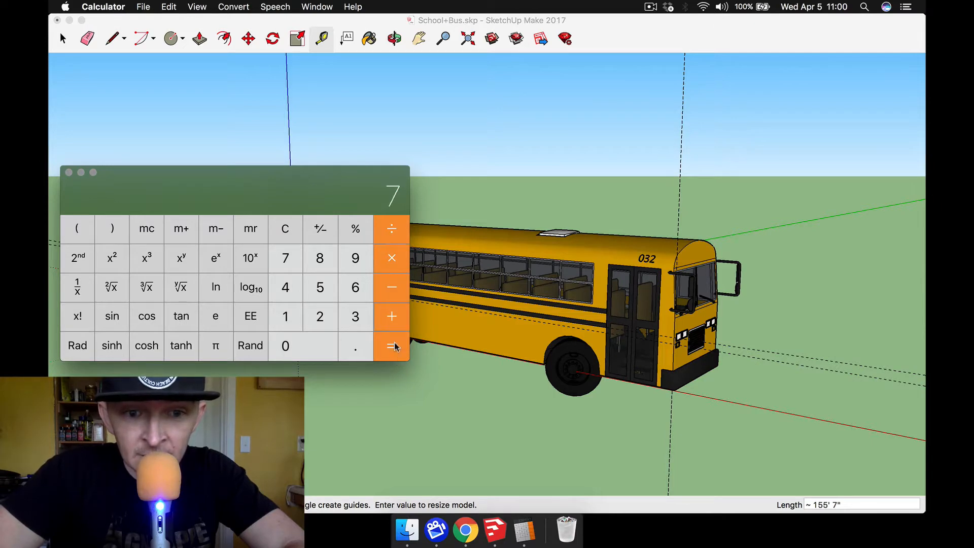
pyautogui.click(391, 343)
# Step: Open Atom beside the calculator and note "Model is 1867" Long" in the untitled file
pyautogui.press('super+space')
pyautogui.write('atom')
pyautogui.press('Return')
pyautogui.press('super+alt+Right')
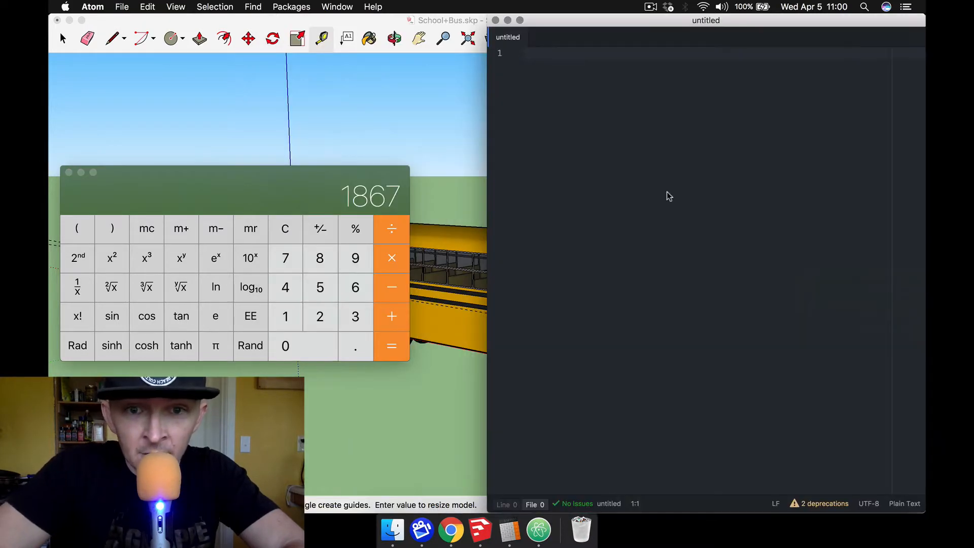
pyautogui.write('Model is 1867" Long')
pyautogui.press('Return')
pyautogui.press('Return')
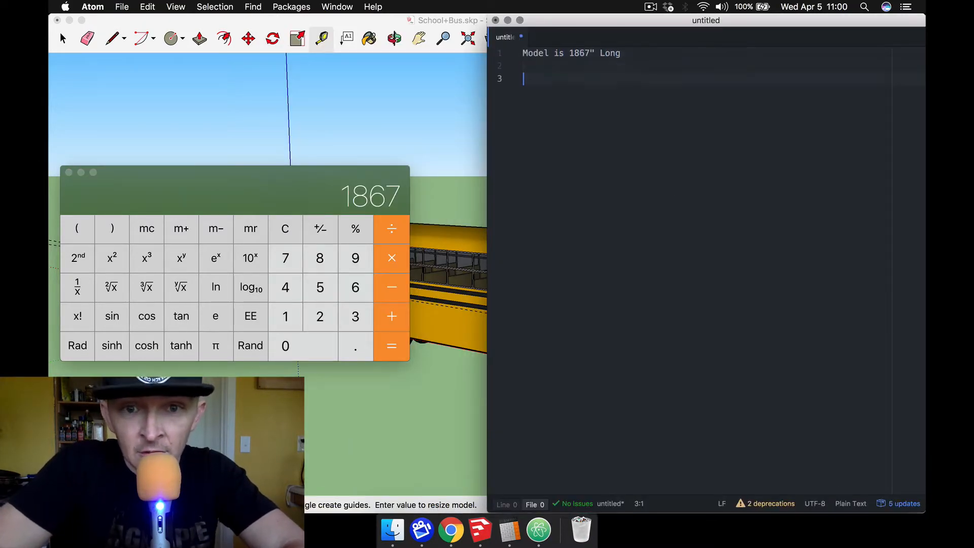
# Step: Begin a note line with "Actual Bus is" and calculate the real bus length in inches as 36 × 12 + 6
pyautogui.write('Actual Bus is')
pyautogui.click(282, 234)
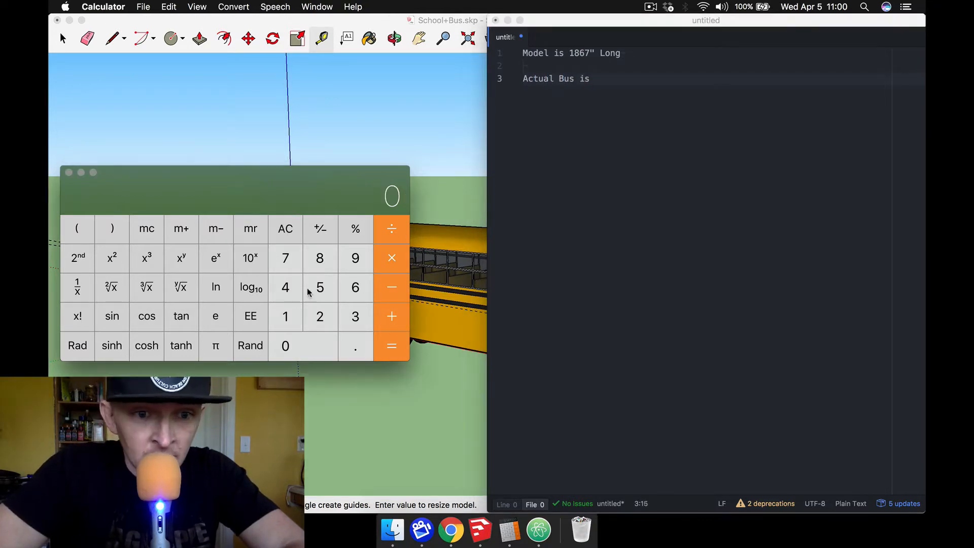
pyautogui.click(285, 316)
pyautogui.click(320, 316)
pyautogui.click(393, 319)
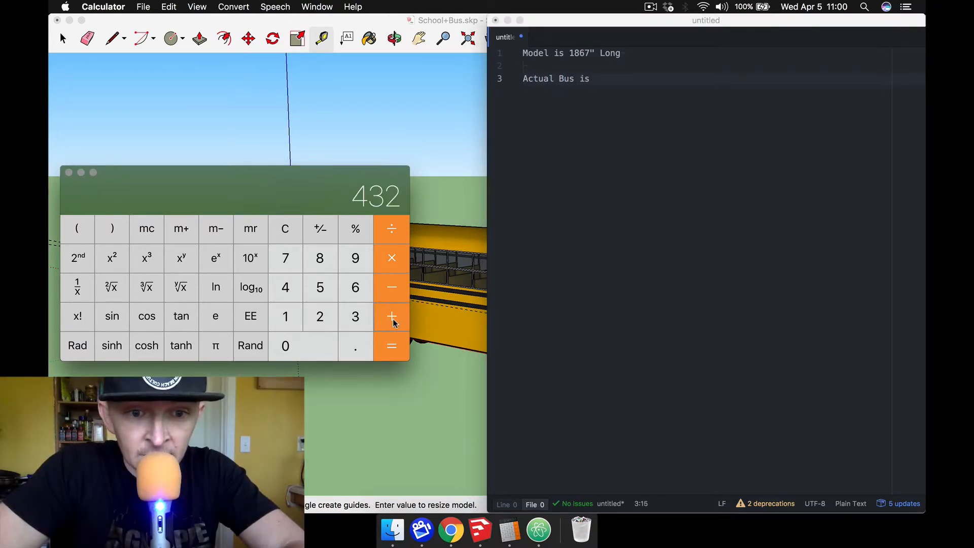
pyautogui.click(392, 347)
# Step: Complete the actual bus line in the note with "438" Long"
pyautogui.click(675, 142)
pyautogui.write('438')
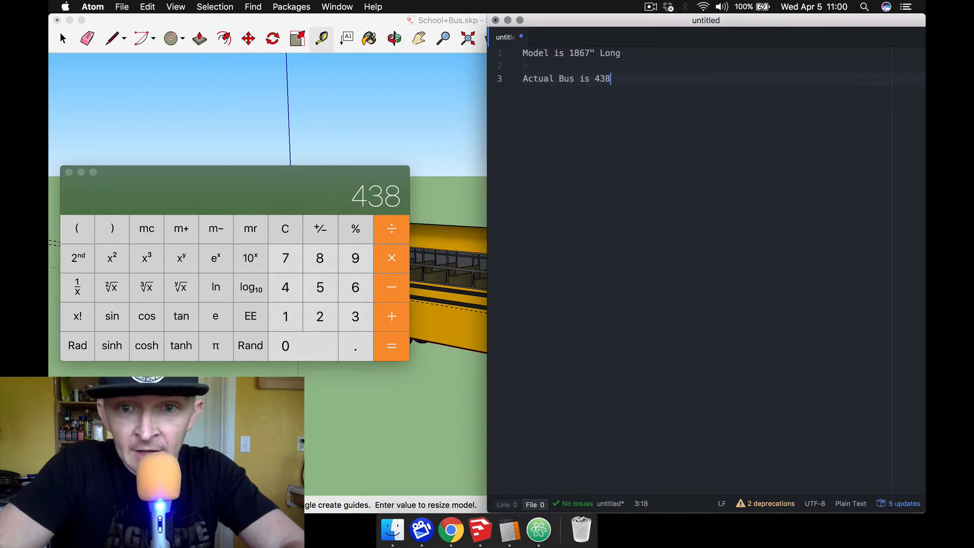
pyautogui.write('" L')
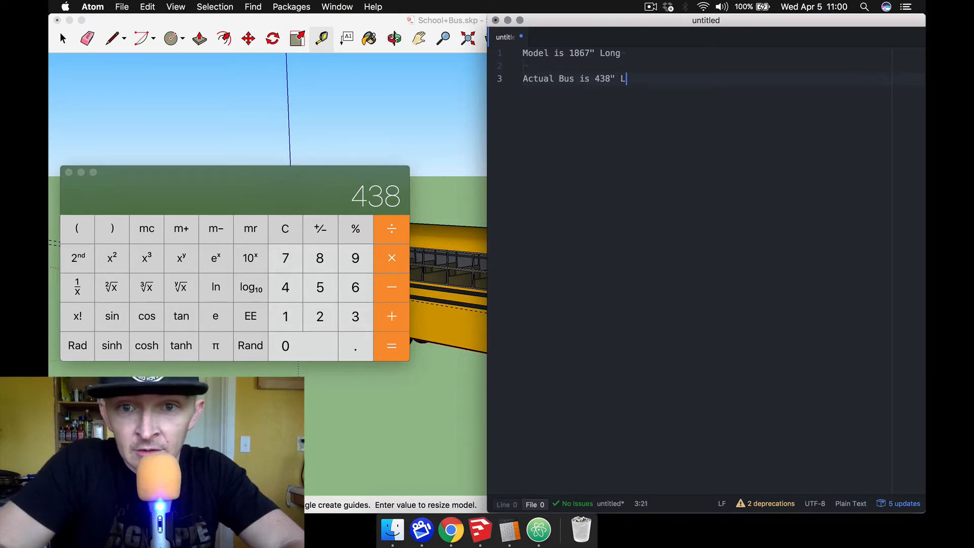
pyautogui.write('ong')
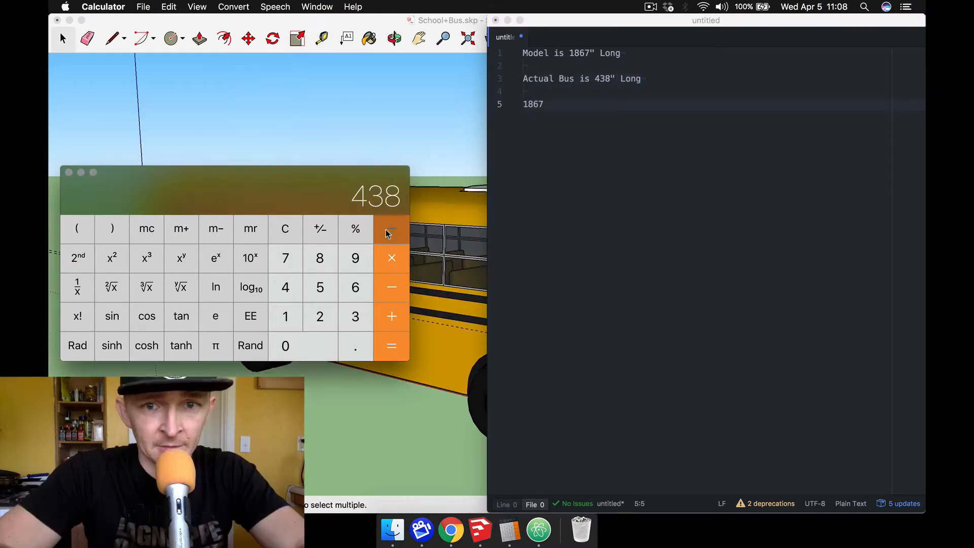
# Step: Calculate the size change from model to actual bus as 438 ÷ 1867 − 1
pyautogui.click(297, 321)
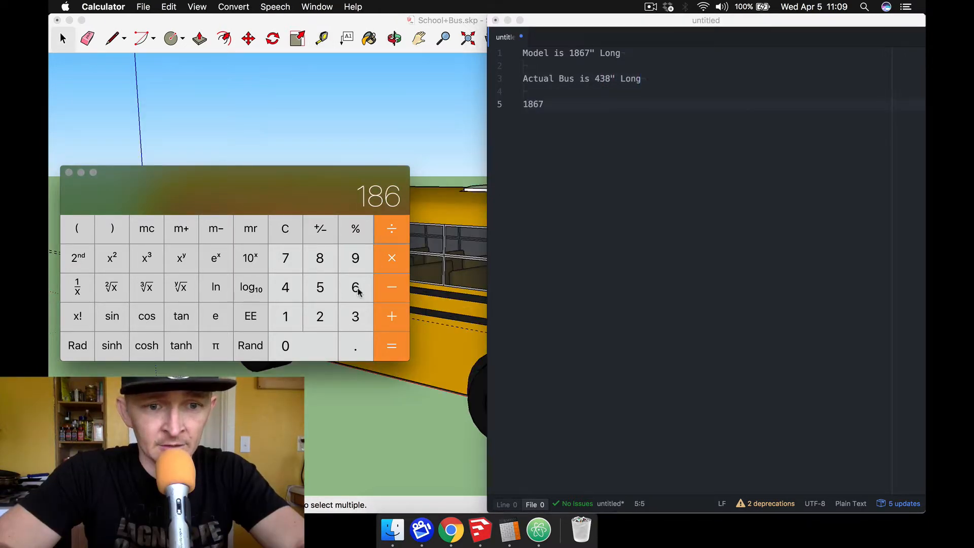
pyautogui.click(285, 258)
pyautogui.click(401, 350)
pyautogui.click(392, 290)
pyautogui.click(294, 320)
pyautogui.click(389, 344)
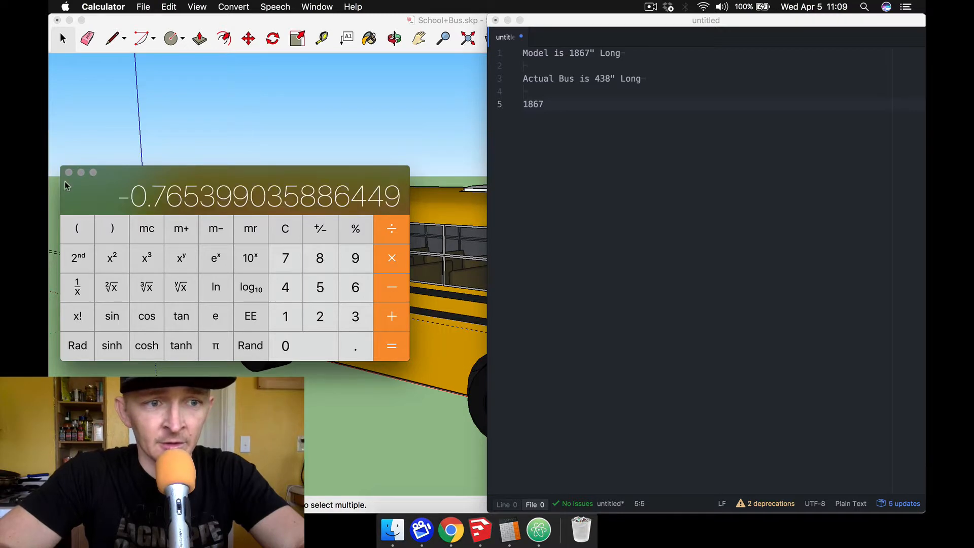
# Step: Close Calculator, select the entire bus model in SketchUp, scale it uniformly to about 0.24, and deselect it
pyautogui.click(69, 173)
pyautogui.click(291, 306)
pyautogui.press('super+a')
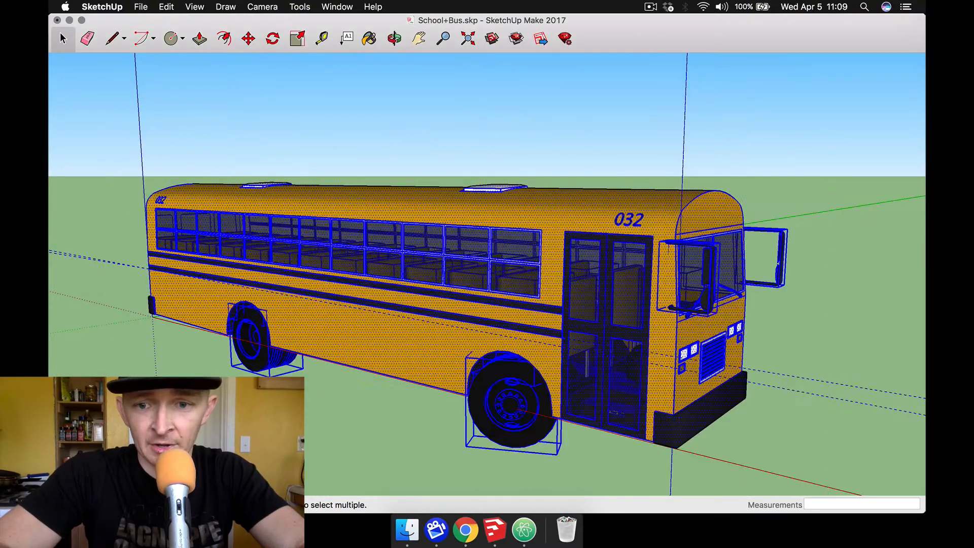
pyautogui.click(298, 39)
pyautogui.moveTo(713, 190); pyautogui.dragTo(305, 307)
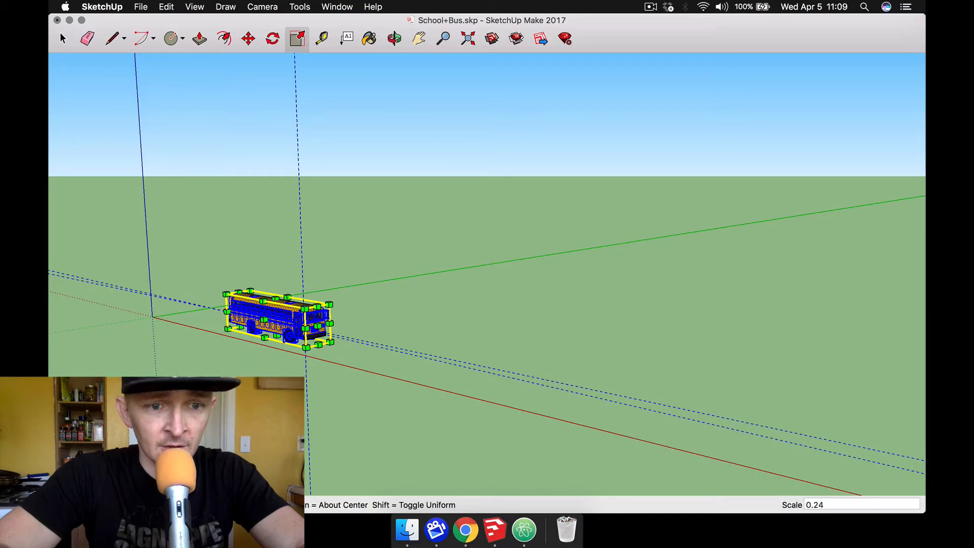
pyautogui.click(61, 39)
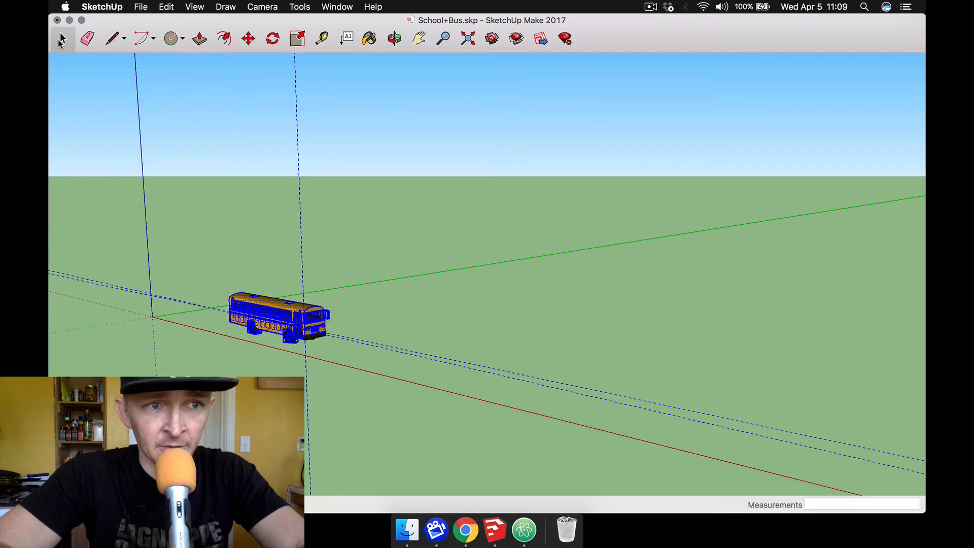
pyautogui.click(283, 373)
# Step: Zoom in on the scaled bus and pan it into full view
pyautogui.scroll(-2, 270, 344)
pyautogui.scroll(10, 261, 322)
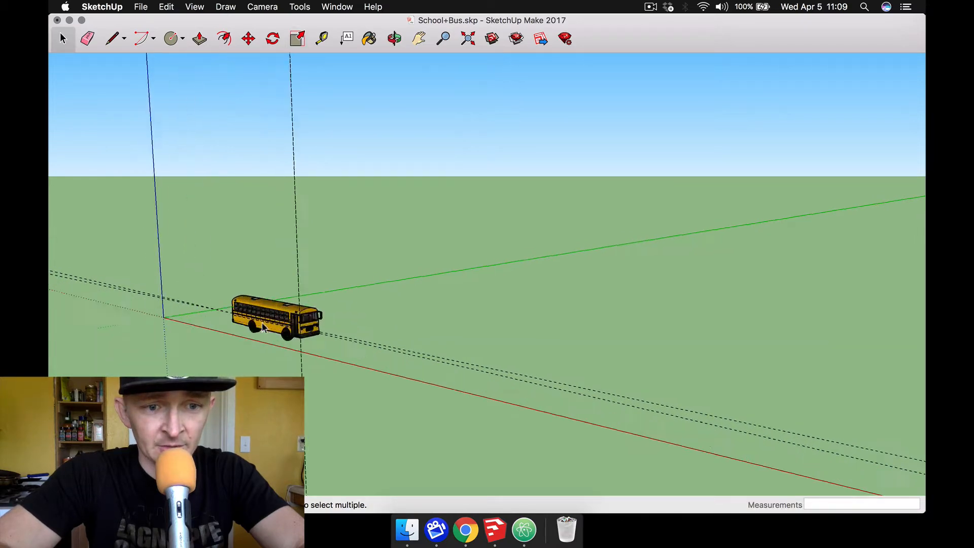
pyautogui.scroll(-10, 262, 322)
pyautogui.scroll(4, 261, 321)
pyautogui.scroll(-1, 262, 321)
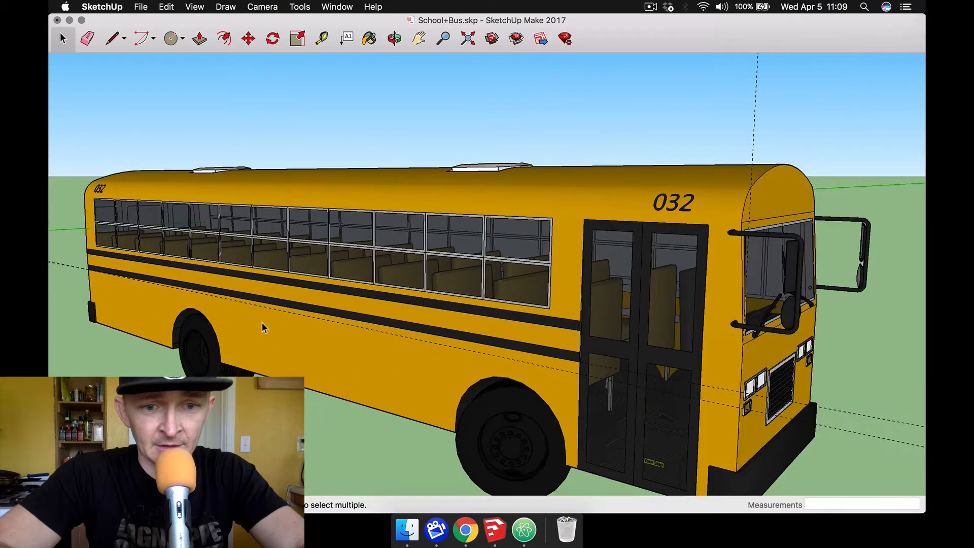
pyautogui.press('h')
pyautogui.moveTo(308, 420); pyautogui.dragTo(350, 360)
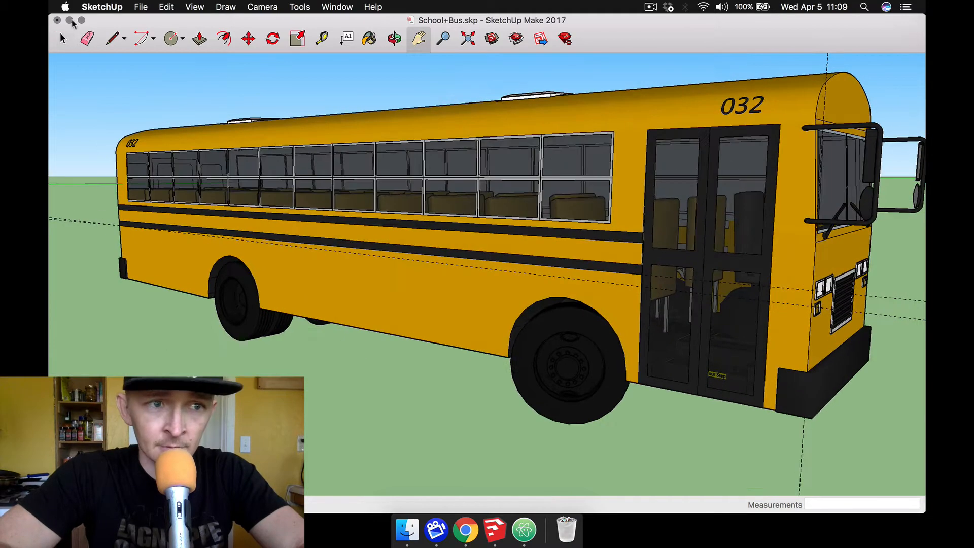
# Step: Measure the bus body's length along its side from the rear edge to the front corner
pyautogui.press('t')
pyautogui.click(120, 225)
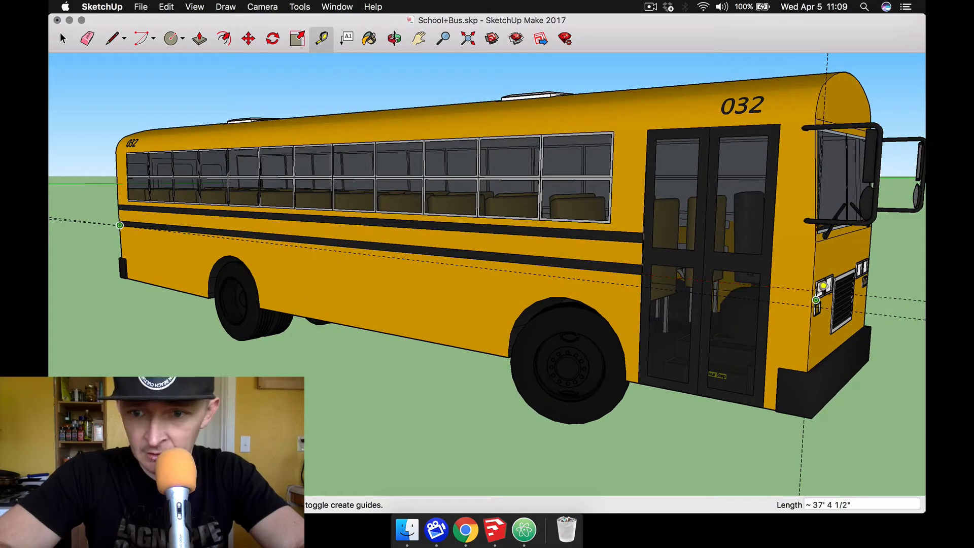
pyautogui.click(813, 289)
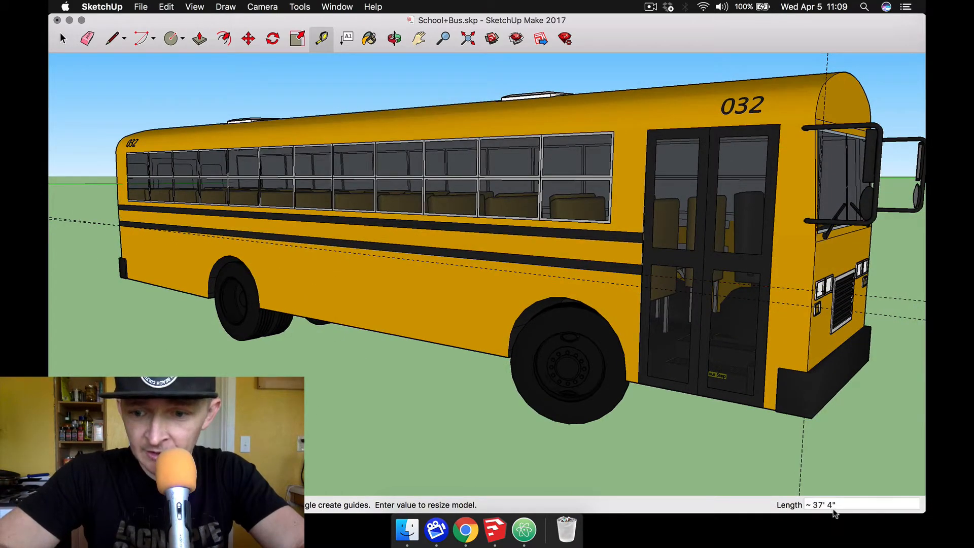
pyautogui.scroll(3, 885, 425)
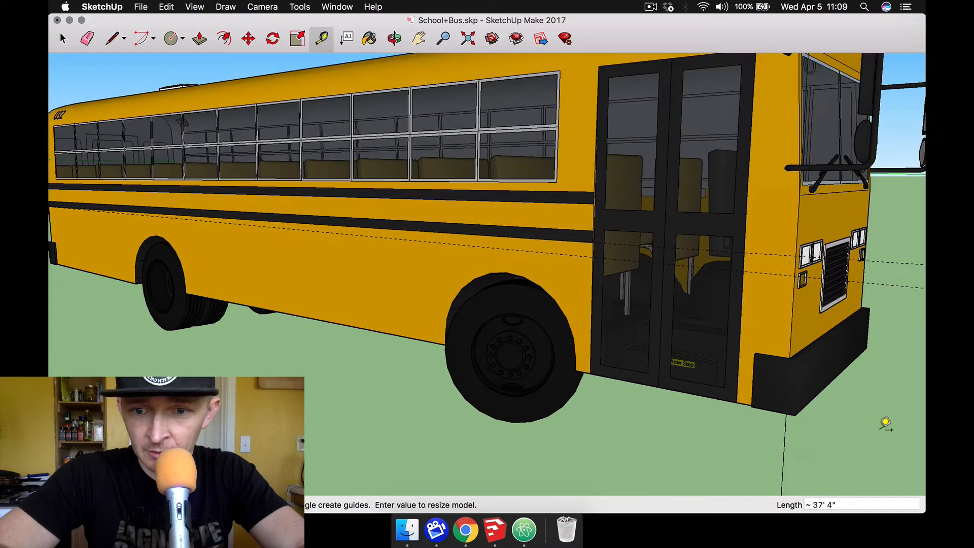
pyautogui.scroll(-3, 885, 425)
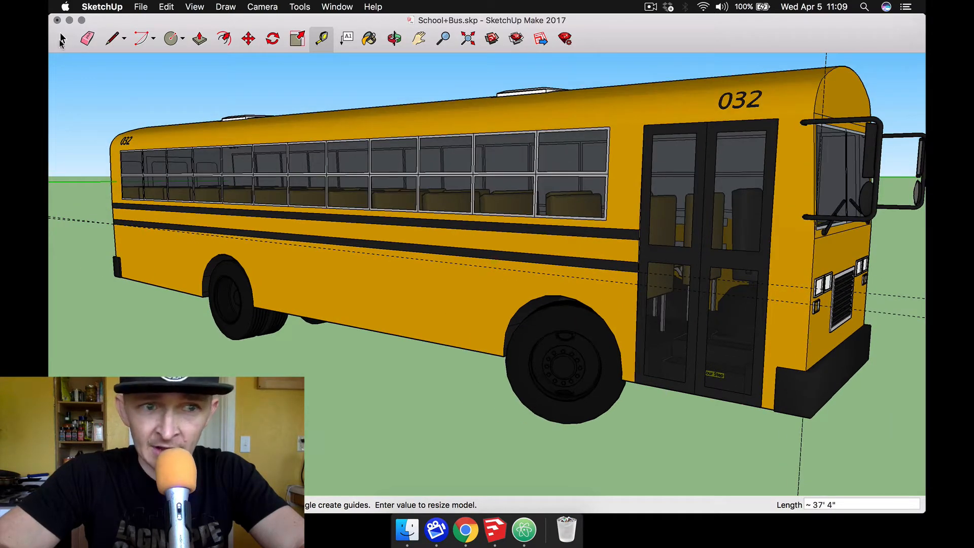
# Step: Select the entire bus model and scale it down slightly and uniformly from its upper front corner
pyautogui.click(62, 39)
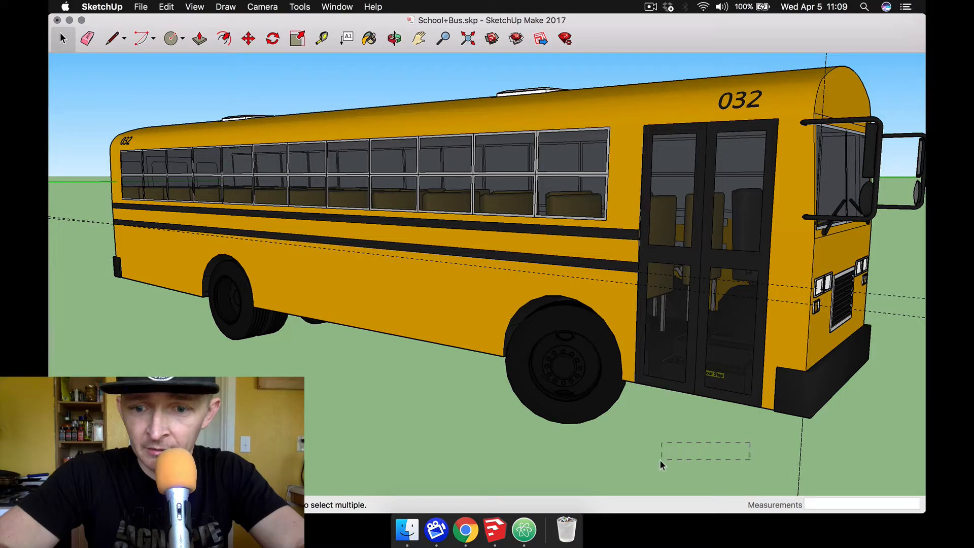
pyautogui.moveTo(886, 72); pyautogui.dragTo(247, 495)
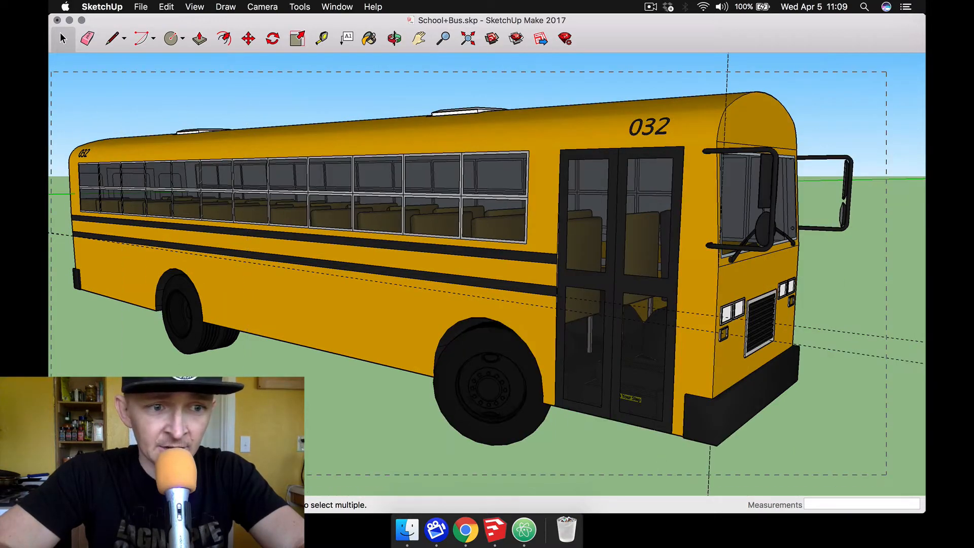
pyautogui.moveTo(51, 475); pyautogui.dragTo(51, 475)
pyautogui.click(297, 38)
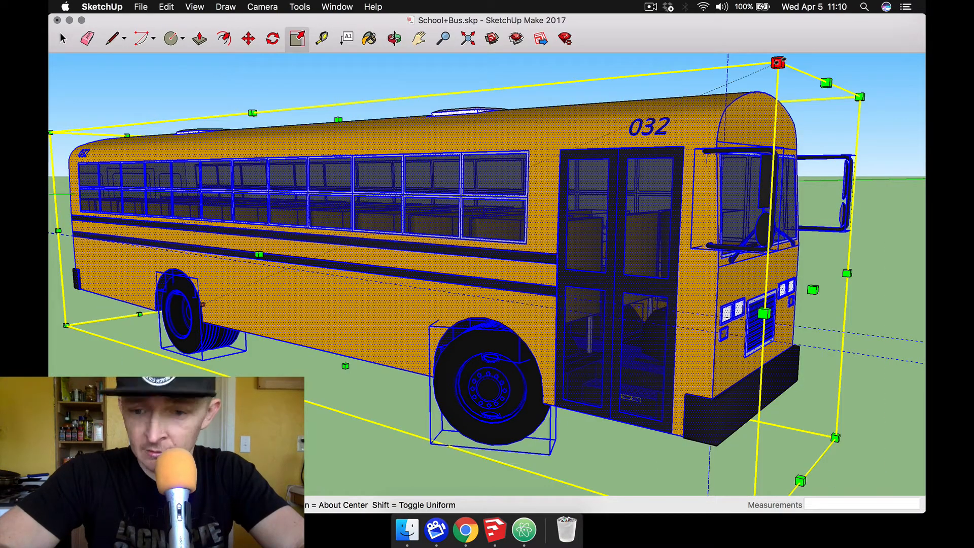
pyautogui.moveTo(778, 63); pyautogui.dragTo(760, 70)
# Step: Check the reduced bus's side length from the rear edge to the front corner with the Tape Measure
pyautogui.click(321, 38)
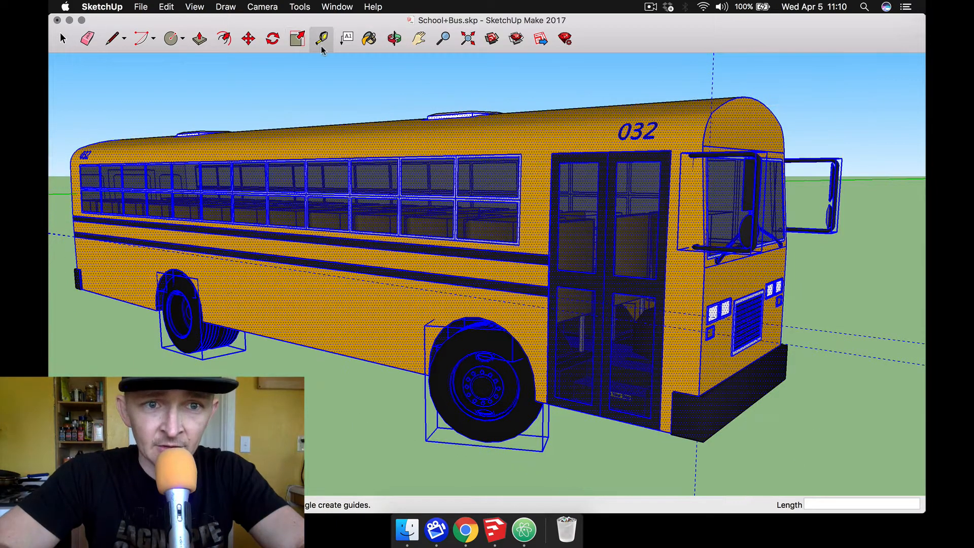
pyautogui.click(73, 216)
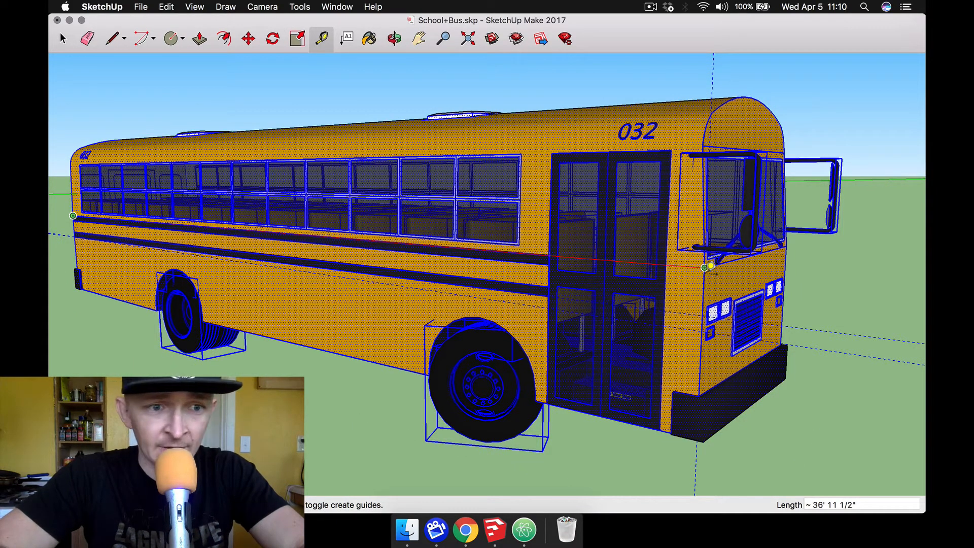
pyautogui.press('Escape')
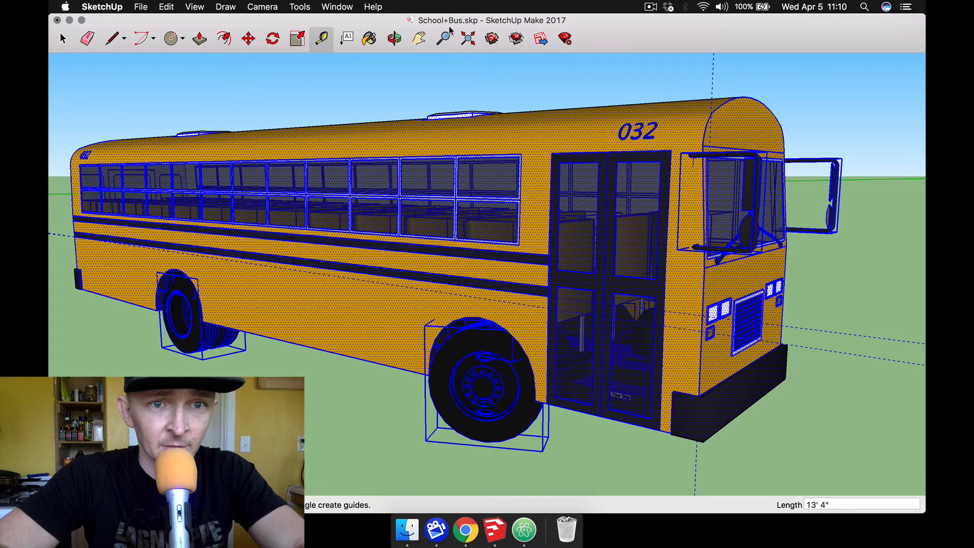
# Step: Scale the selected bus uniformly to 0.99, re-measure its length along the lower stripe, and deselect it
pyautogui.click(298, 39)
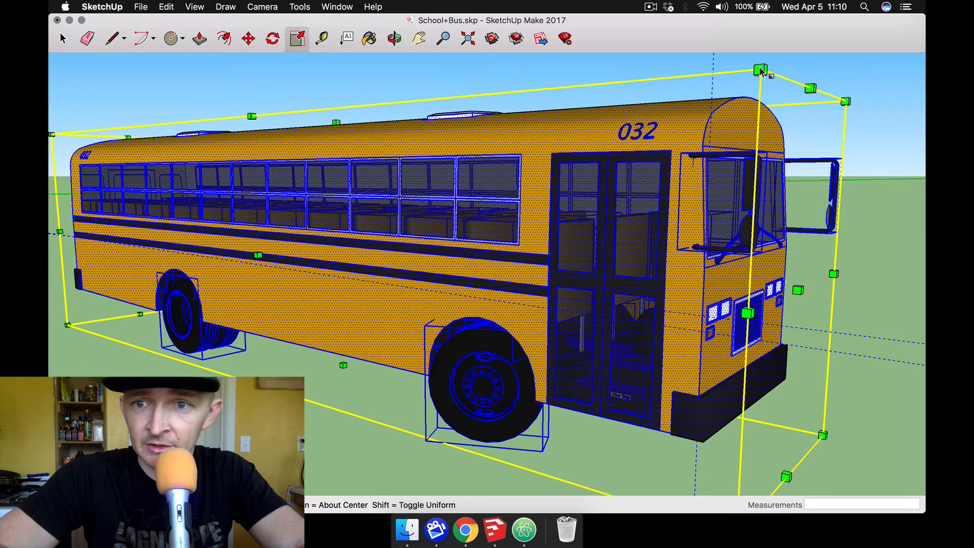
pyautogui.moveTo(760, 70); pyautogui.dragTo(743, 77)
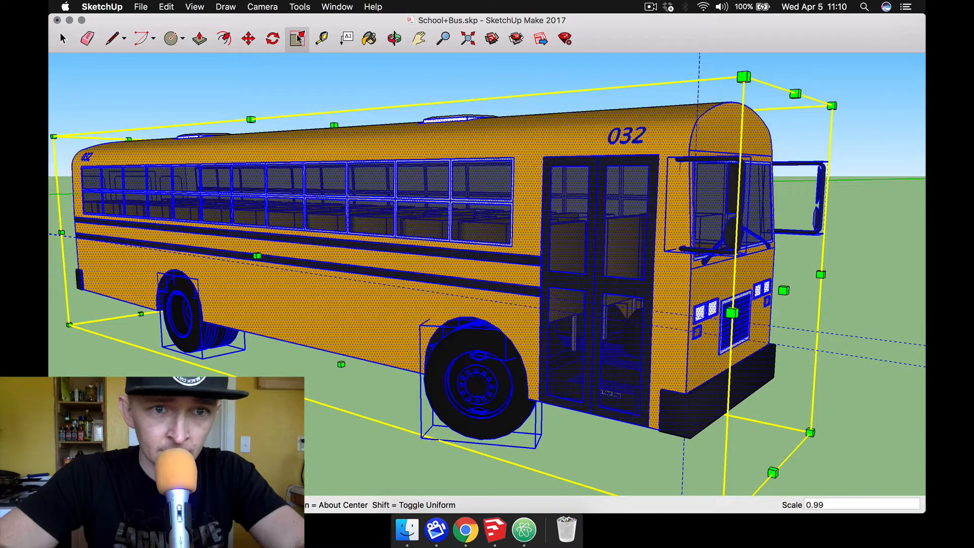
pyautogui.press('t')
pyautogui.click(75, 233)
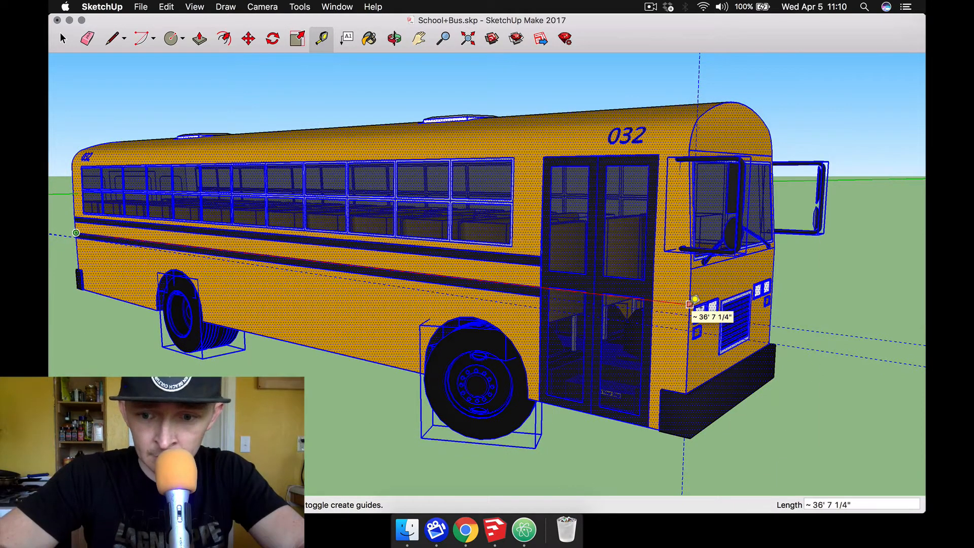
pyautogui.click(689, 304)
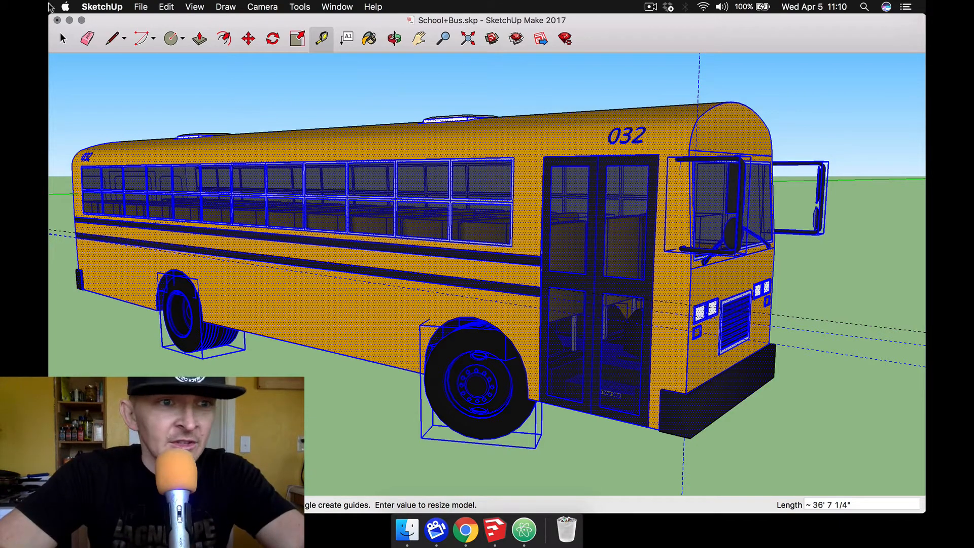
pyautogui.click(62, 40)
pyautogui.click(610, 93)
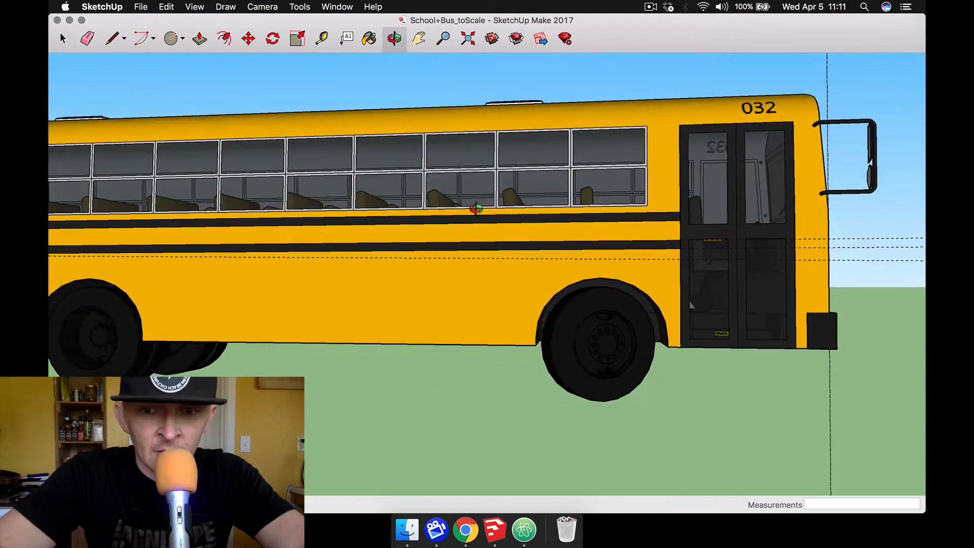
# Step: Examine the rows of passenger seats inside the bus from the windshield end
pyautogui.moveTo(474, 206); pyautogui.dragTo(441, 251, button='middle')
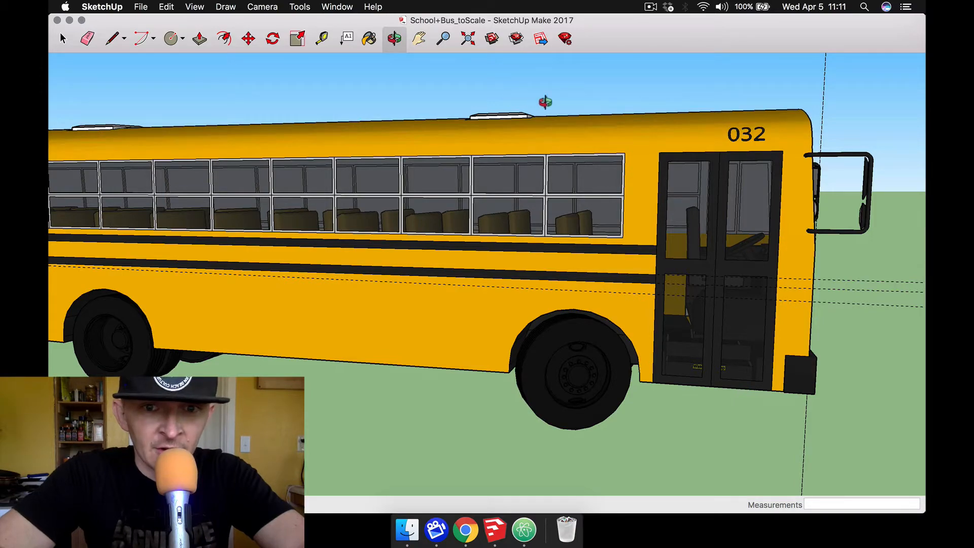
pyautogui.moveTo(544, 102); pyautogui.dragTo(509, 271, button='middle')
pyautogui.scroll(10, 509, 272)
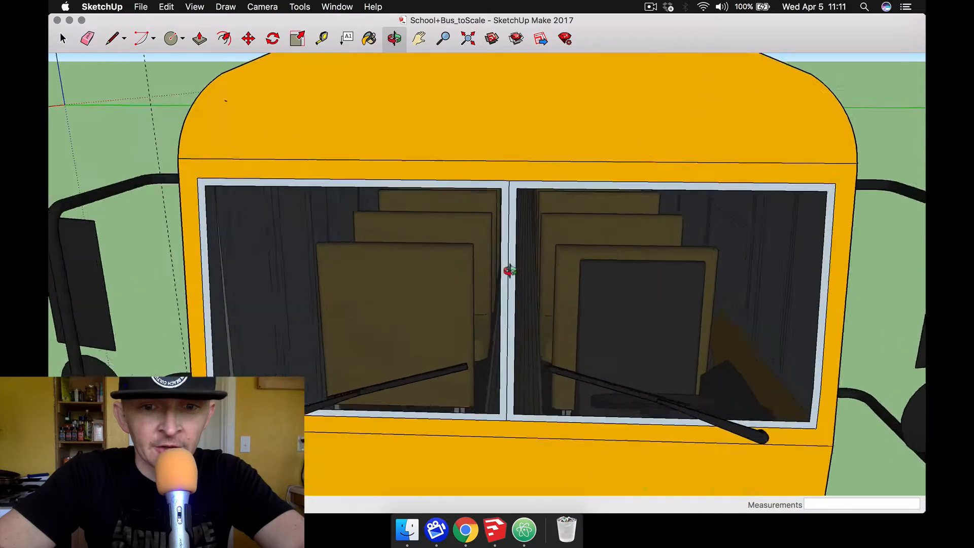
pyautogui.press('space')
pyautogui.scroll(10, 346, 233)
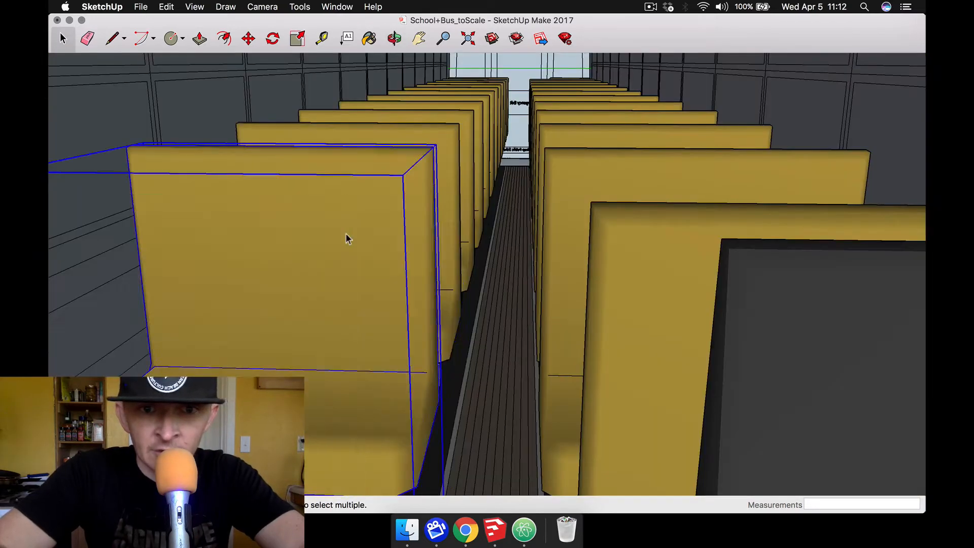
pyautogui.scroll(10, 619, 146)
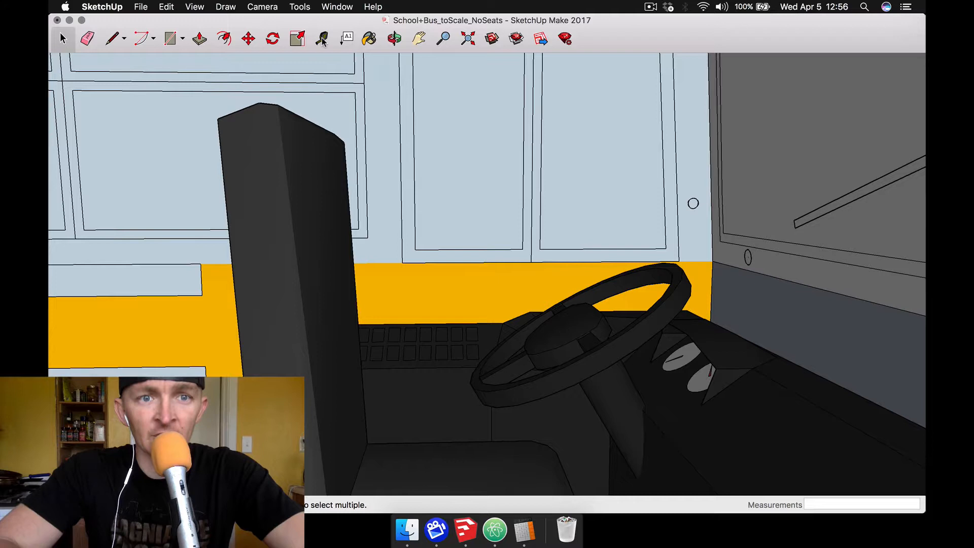
# Step: Measure from the upper rear corner of the driver's seat back to the windshield along the red axis
pyautogui.click(321, 39)
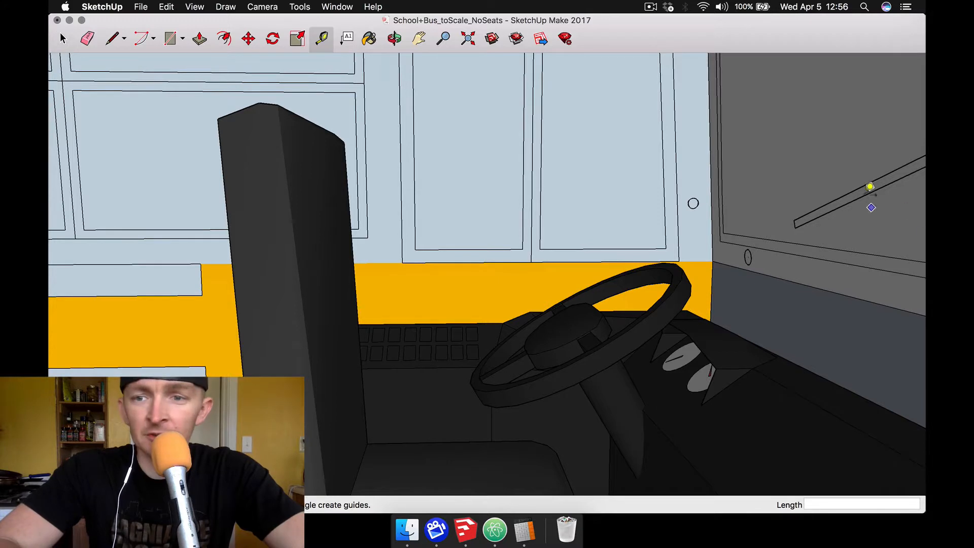
pyautogui.click(218, 117)
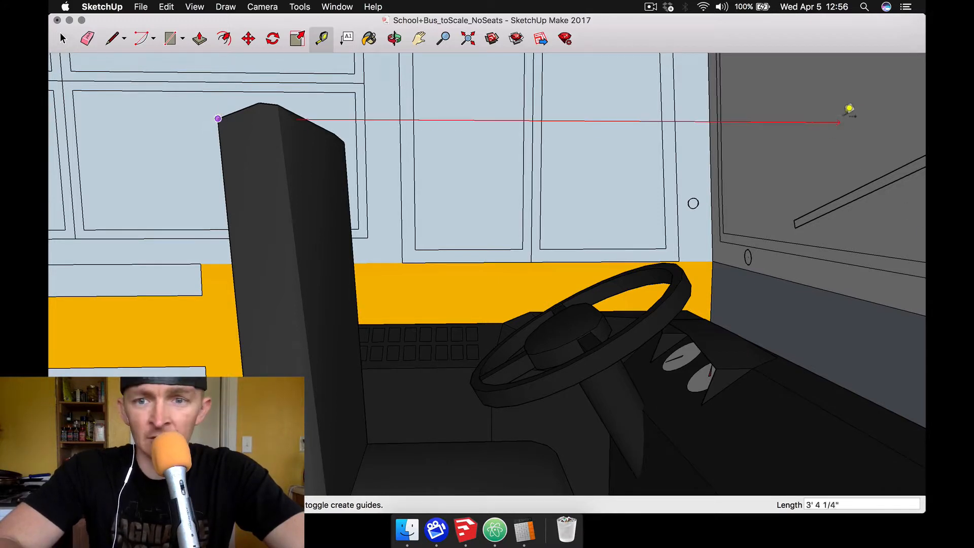
pyautogui.click(867, 122)
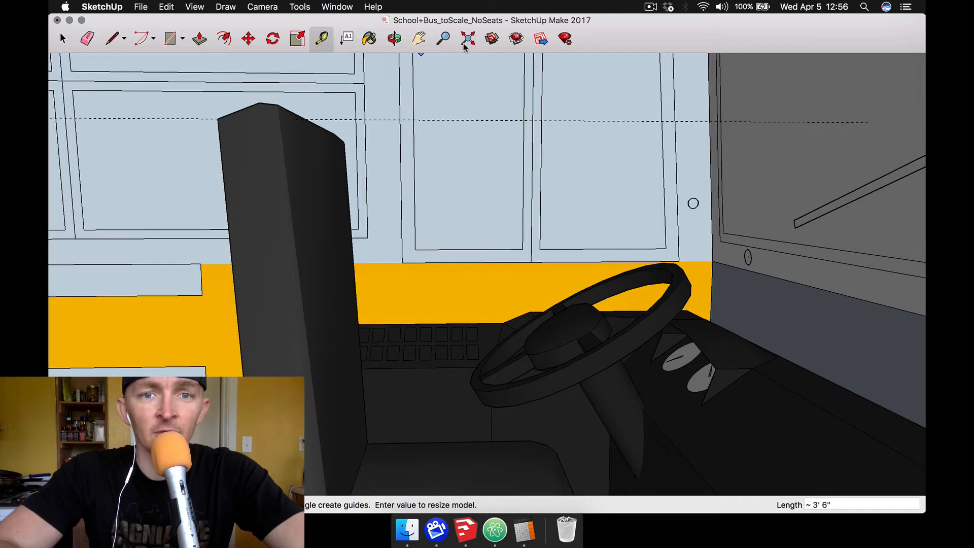
# Step: Move the driver's seat backward along the red axis and measure from its back to the windshield
pyautogui.click(248, 39)
pyautogui.click(283, 233)
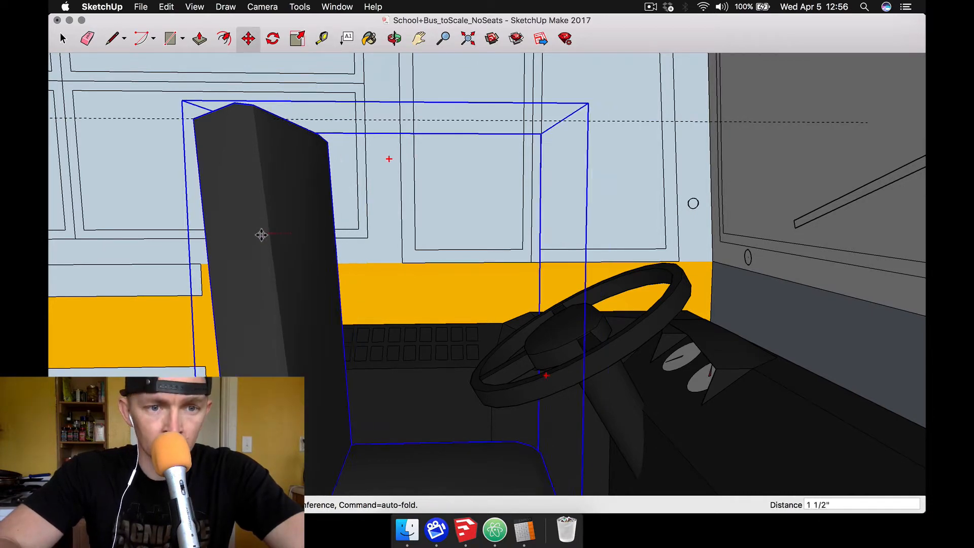
pyautogui.click(218, 234)
pyautogui.click(321, 39)
pyautogui.click(148, 117)
pyautogui.click(866, 121)
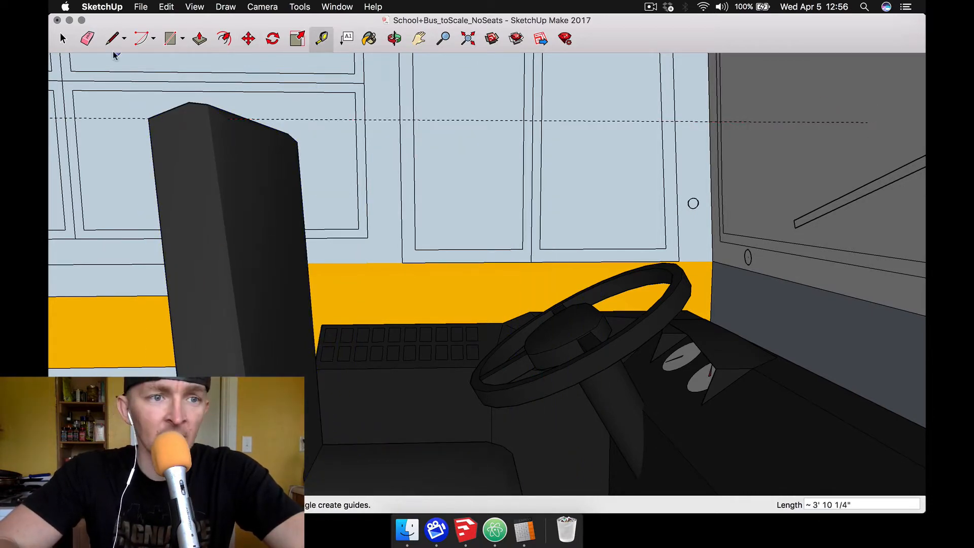
# Step: Delete the guide line running from the driver's seat to the windshield
pyautogui.click(63, 38)
pyautogui.click(101, 119)
pyautogui.press('Delete')
# Step: Move the driver's seat farther back along the red axis and measure its new distance to the windshield
pyautogui.click(248, 39)
pyautogui.click(211, 215)
pyautogui.click(116, 217)
pyautogui.click(321, 38)
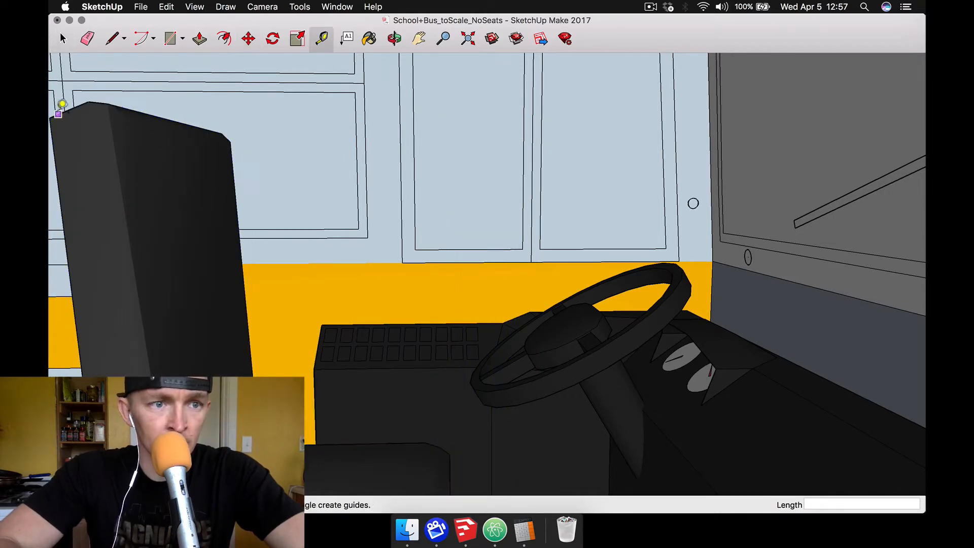
pyautogui.click(149, 117)
pyautogui.click(865, 121)
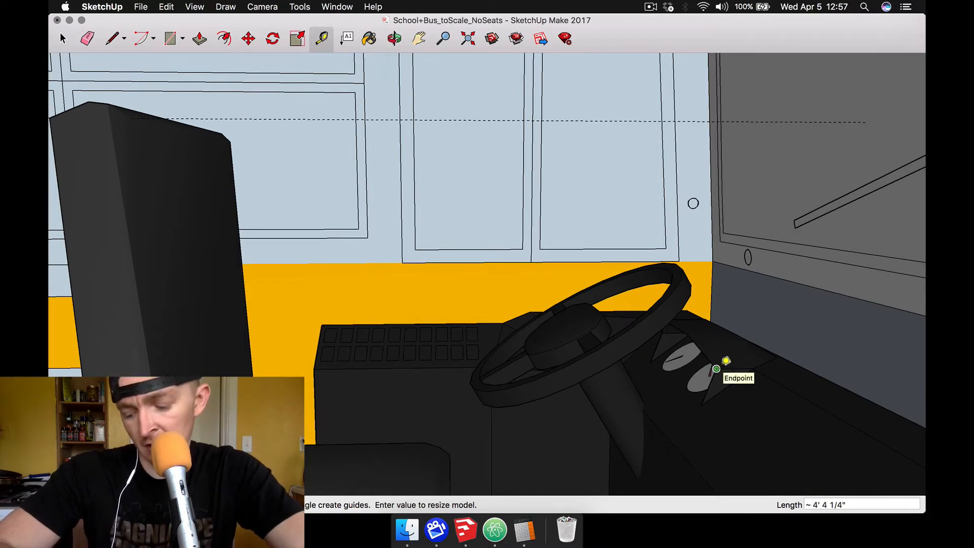
# Step: Measure the engine cover's length from its rear corner beside the stairs to the front wall
pyautogui.moveTo(724, 361); pyautogui.dragTo(645, 414, button='middle')
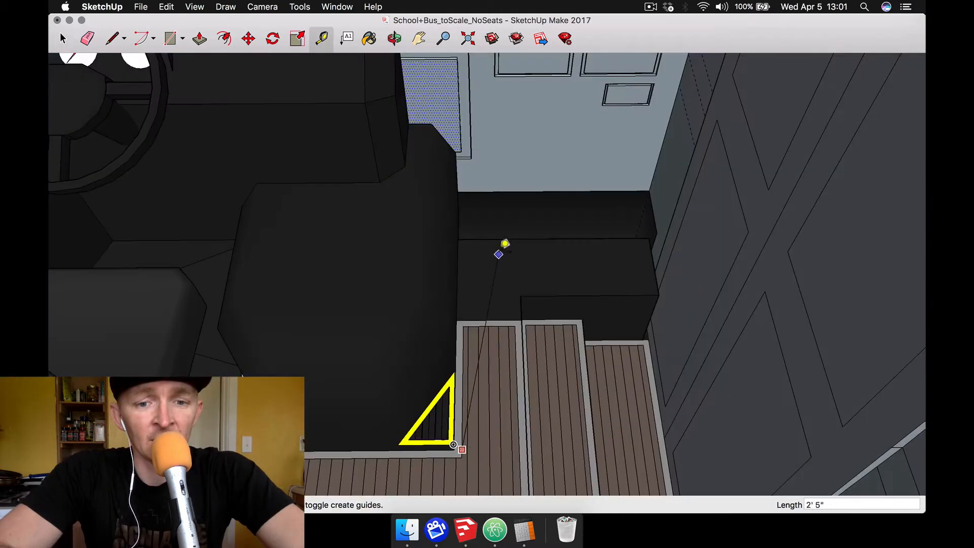
pyautogui.click(476, 183)
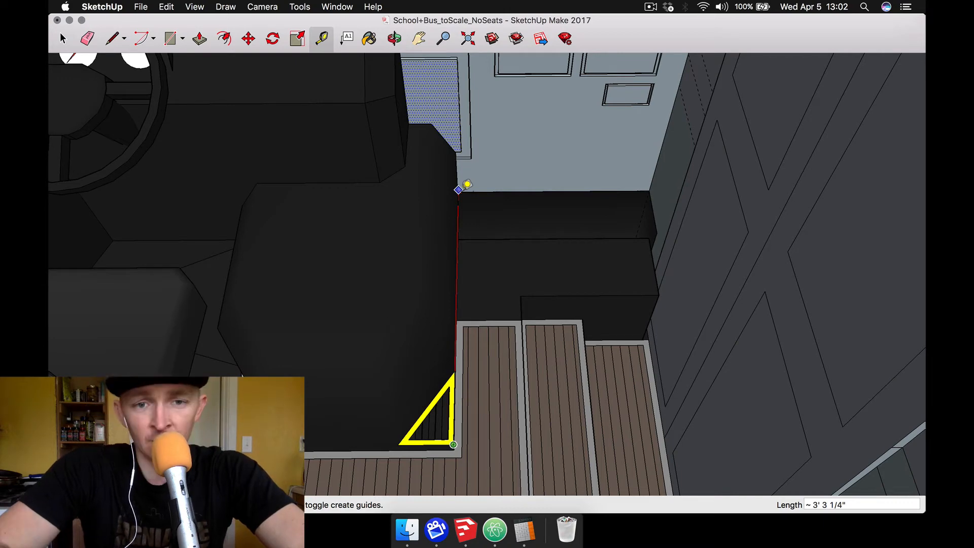
pyautogui.click(460, 188)
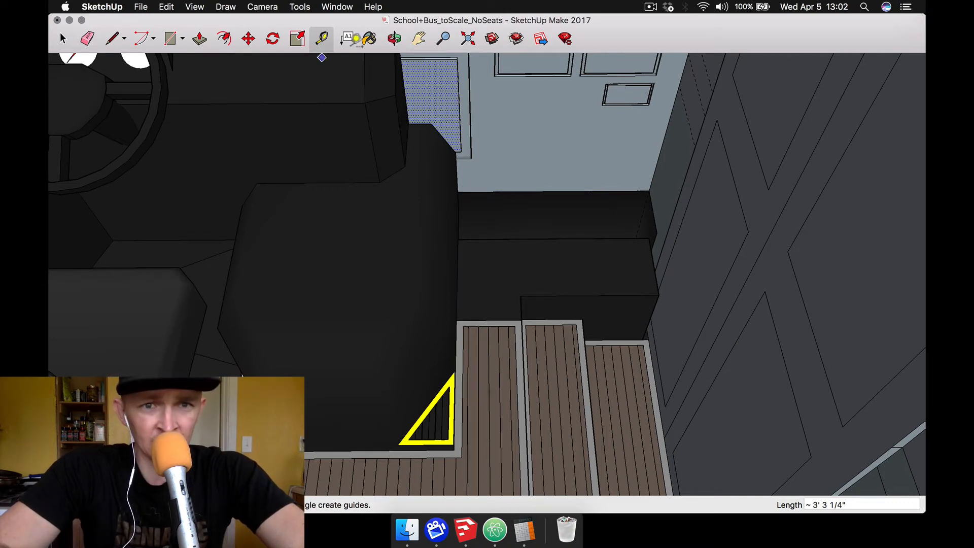
# Step: Move the engine cover rearward along the red axis and re-measure its length from the rear corner to the front wall
pyautogui.click(419, 38)
pyautogui.moveTo(522, 398); pyautogui.dragTo(553, 311)
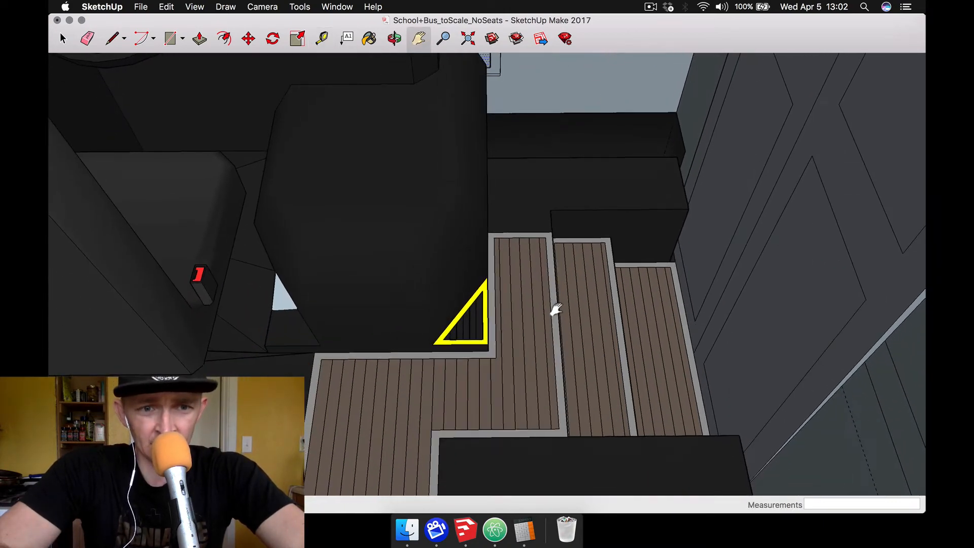
pyautogui.press('space')
pyautogui.press('m')
pyautogui.click(391, 287)
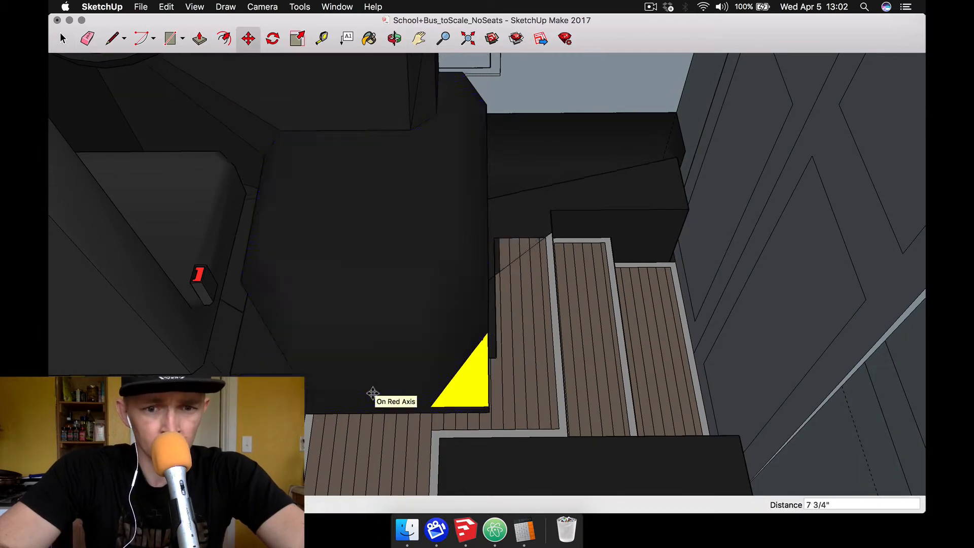
pyautogui.click(388, 364)
pyautogui.press('t')
pyautogui.click(491, 379)
pyautogui.click(496, 420)
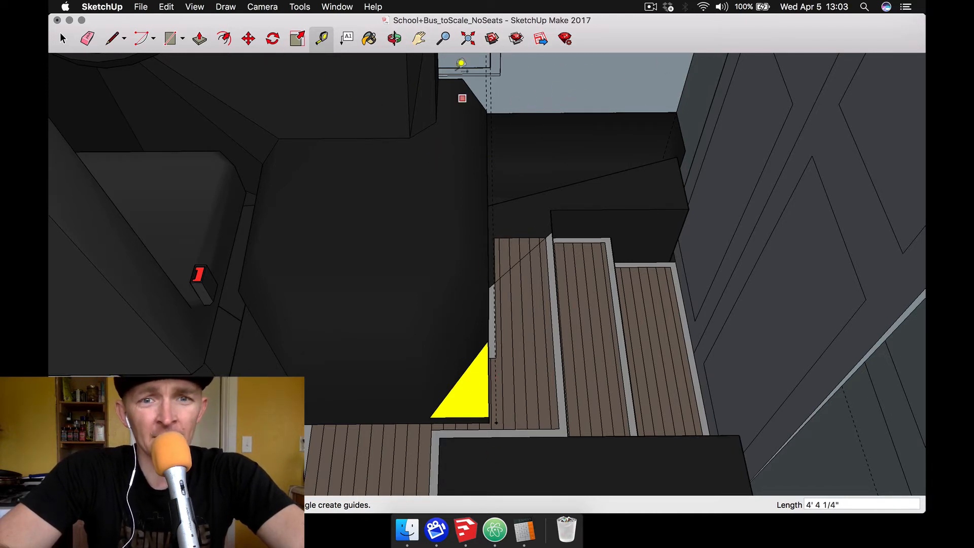
# Step: Measure the stairwell area's length from the front edge of the wheel well behind the stairs to the front wall
pyautogui.press('h')
pyautogui.moveTo(592, 267); pyautogui.dragTo(527, 220)
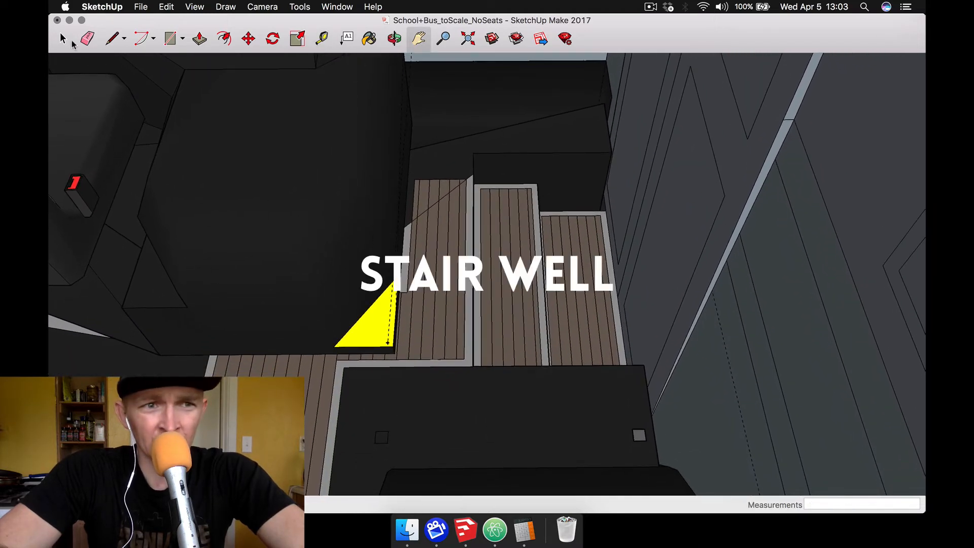
pyautogui.click(321, 38)
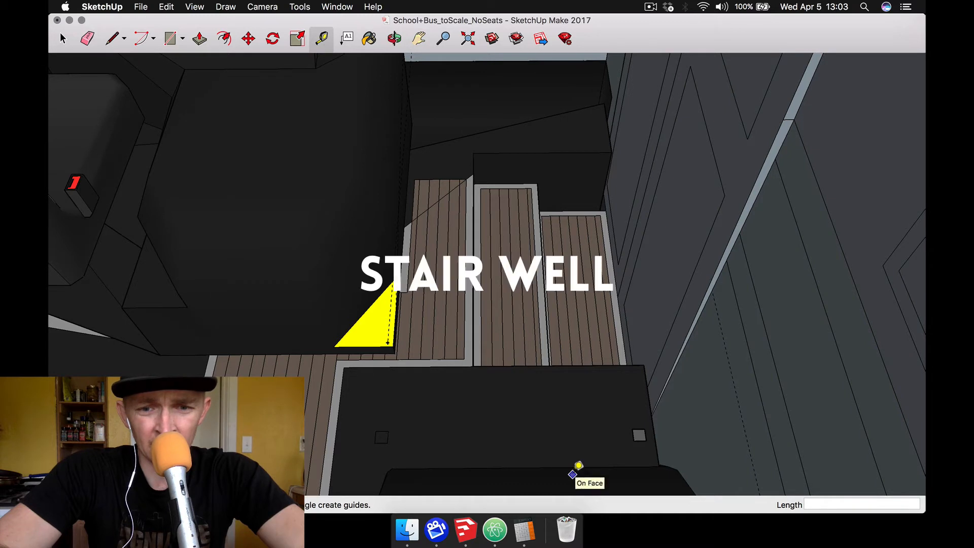
pyautogui.click(579, 462)
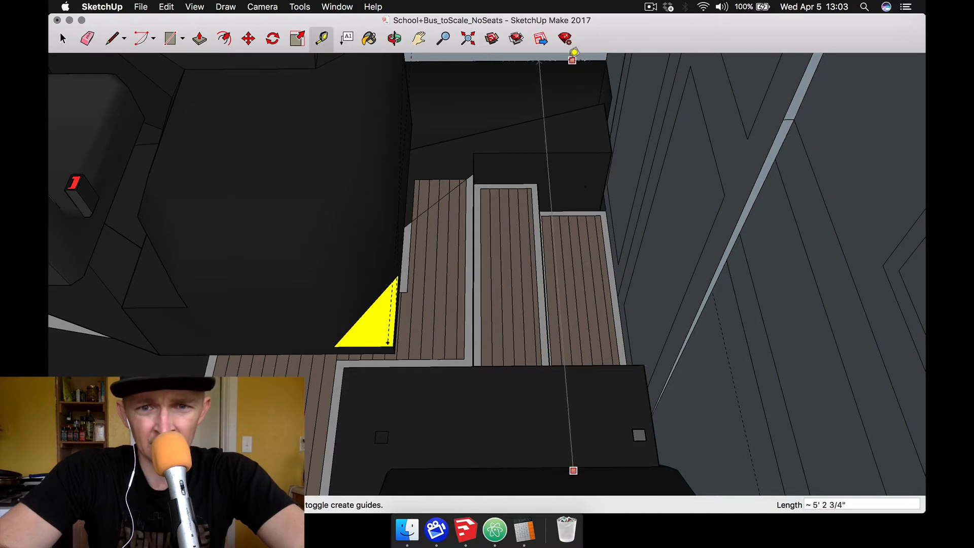
pyautogui.moveTo(571, 55); pyautogui.dragTo(437, 70, button='middle')
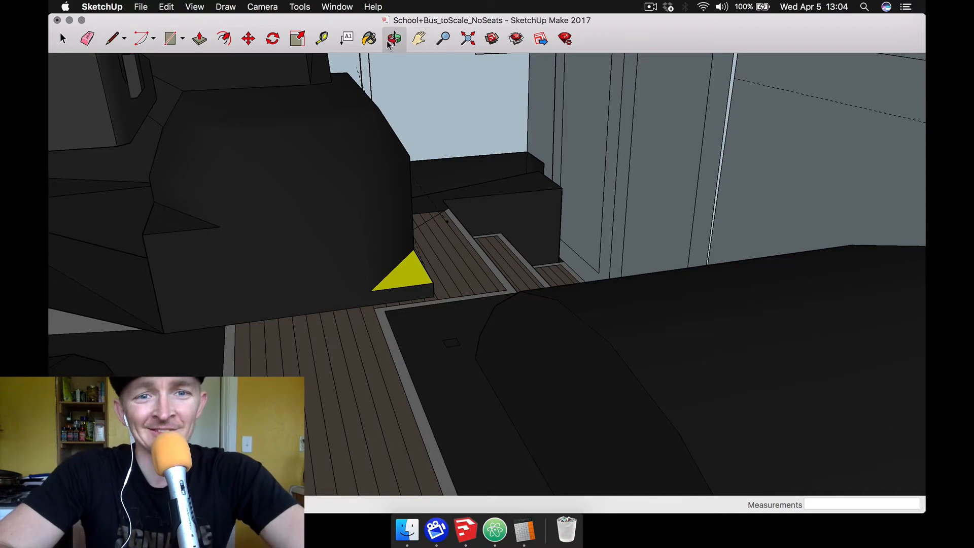
# Step: Examine the front of the bus from outside, including the headlights, grille and windshield
pyautogui.moveTo(645, 208); pyautogui.dragTo(49, 253)
pyautogui.moveTo(593, 210); pyautogui.dragTo(589, 76)
pyautogui.click(420, 39)
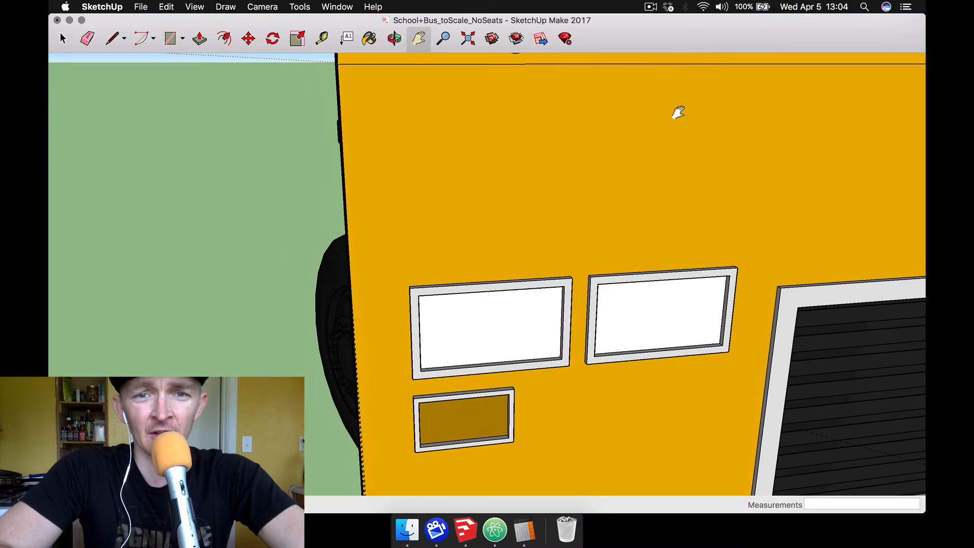
pyautogui.moveTo(678, 112); pyautogui.dragTo(252, 284)
pyautogui.moveTo(591, 81); pyautogui.dragTo(491, 75)
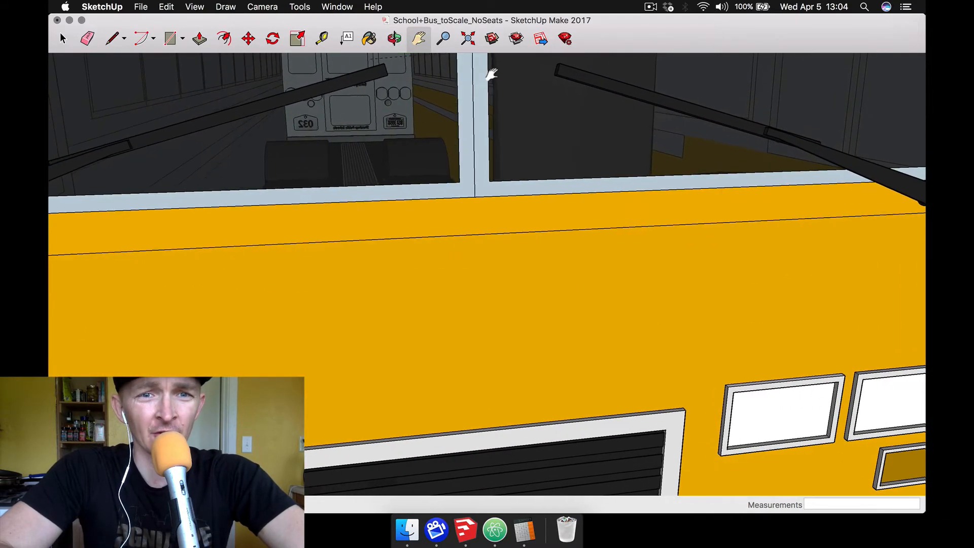
pyautogui.click(394, 39)
pyautogui.moveTo(402, 86); pyautogui.dragTo(365, 97)
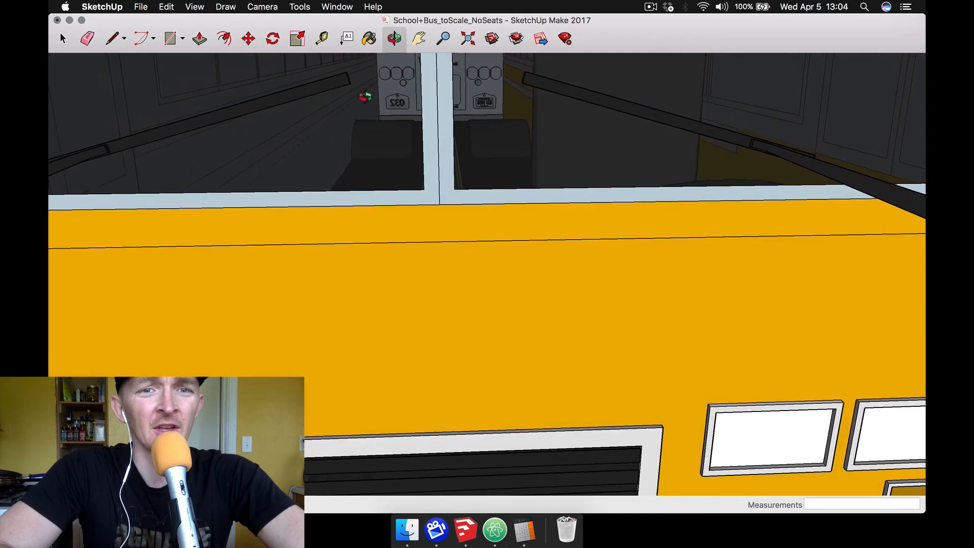
pyautogui.click(419, 38)
pyautogui.moveTo(459, 101); pyautogui.dragTo(425, 62)
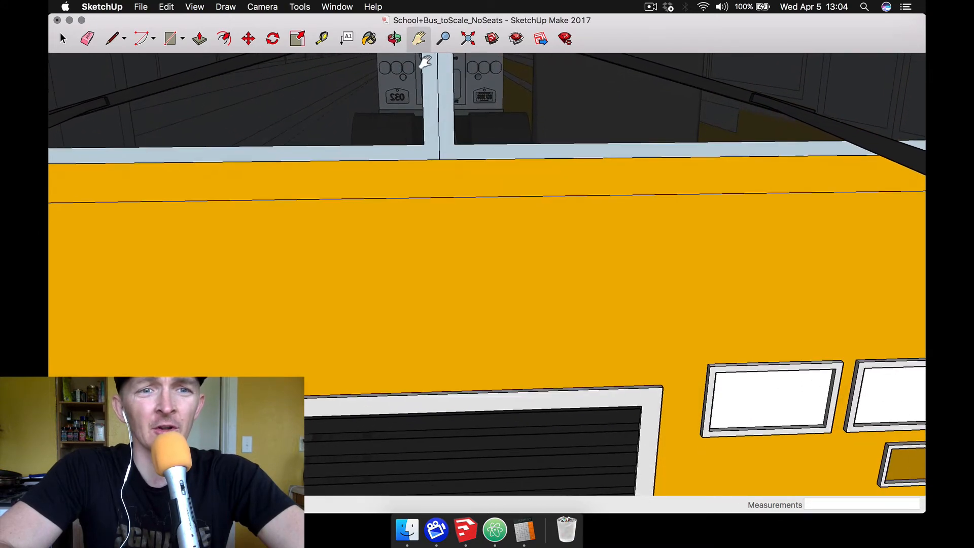
# Step: Look through the windshield along the interior aisle, wheel wells and rear wall
pyautogui.scroll(-3, 426, 68)
pyautogui.scroll(10, 426, 67)
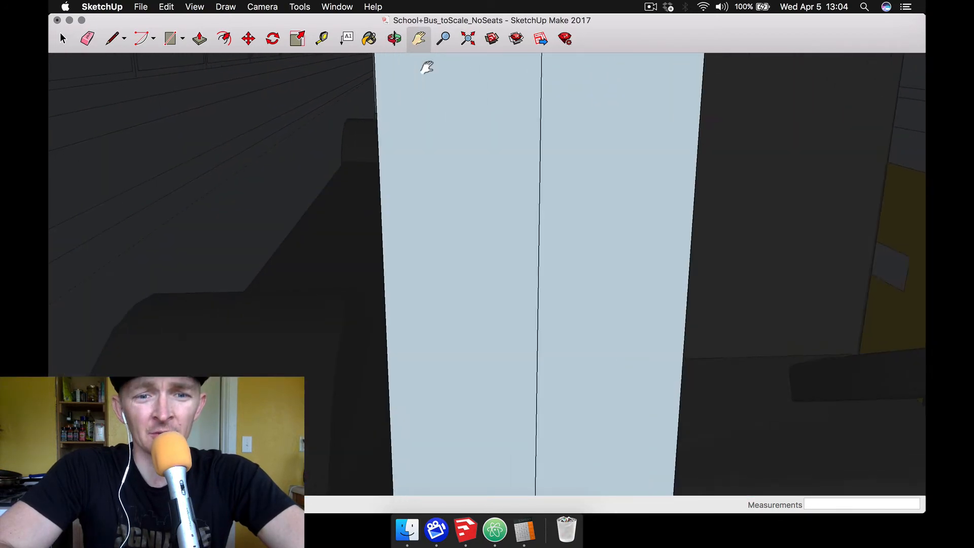
pyautogui.scroll(2, 427, 67)
pyautogui.scroll(-8, 426, 68)
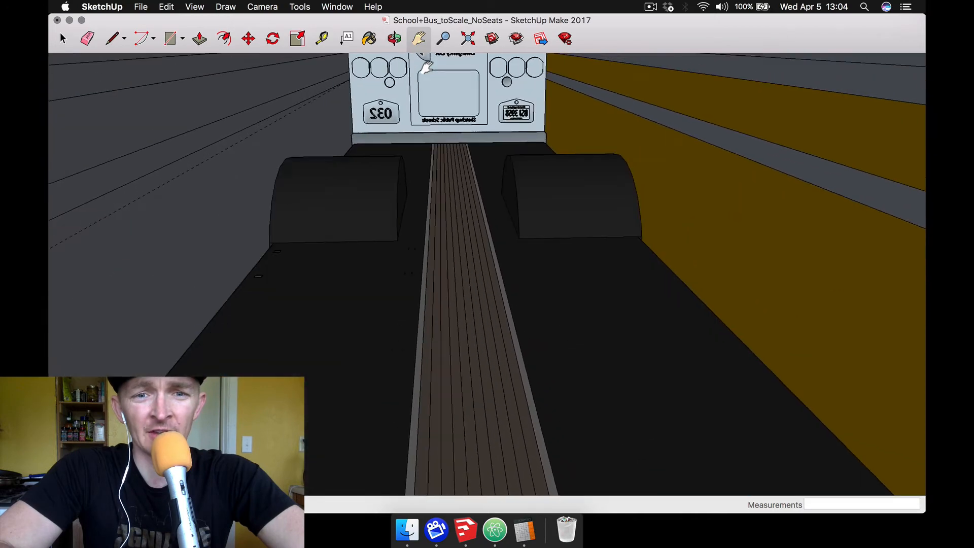
pyautogui.scroll(8, 426, 68)
pyautogui.scroll(6, 426, 67)
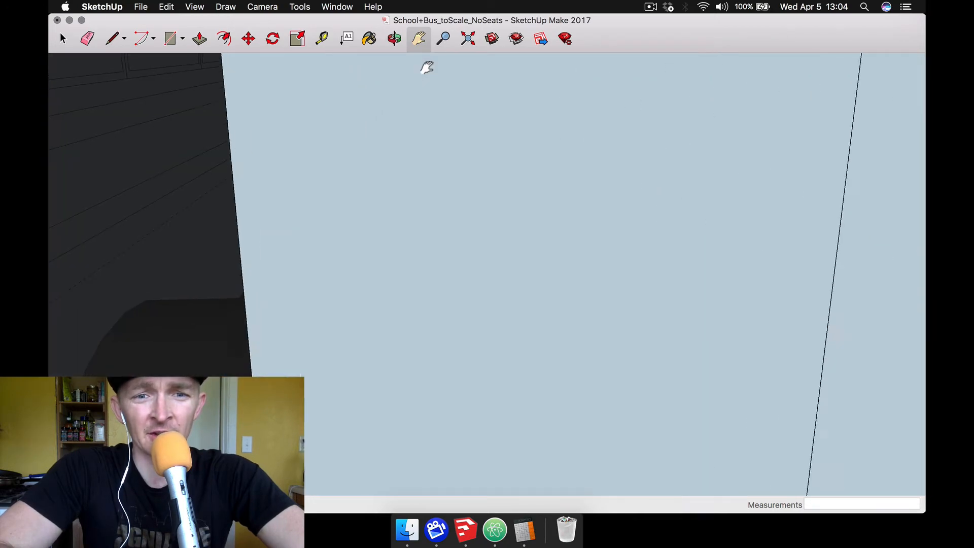
pyautogui.scroll(-8, 426, 68)
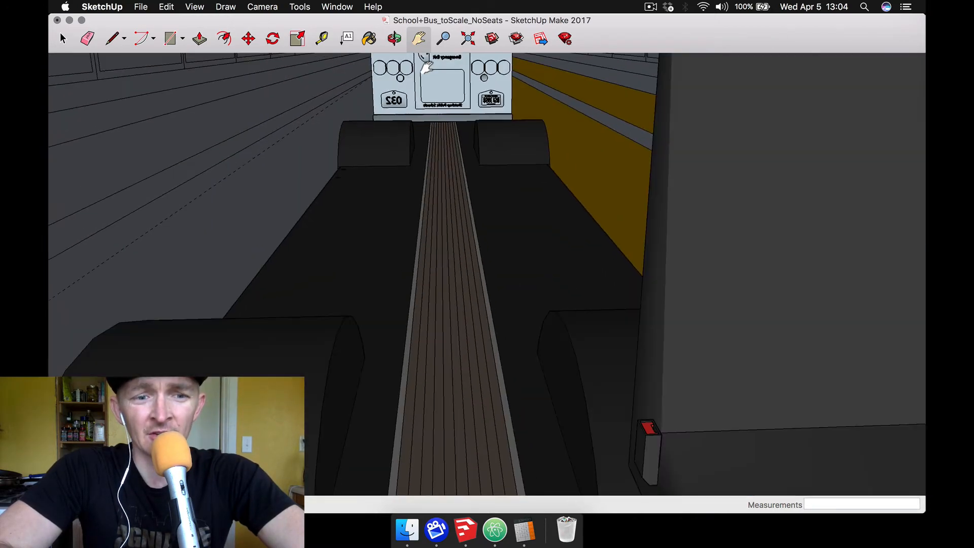
pyautogui.scroll(2, 426, 68)
pyautogui.scroll(-2, 426, 67)
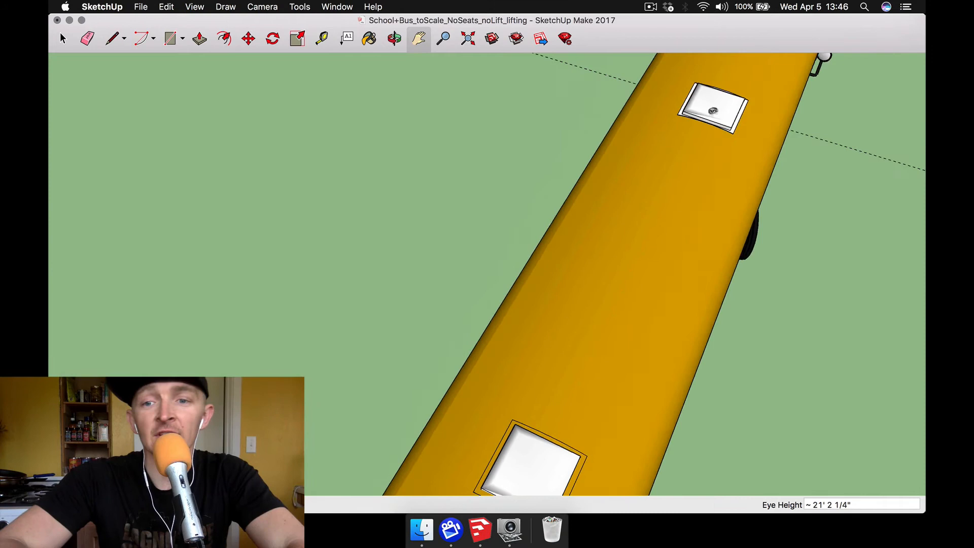
# Step: Inspect the bus roof and its two hatches from above
pyautogui.moveTo(713, 111); pyautogui.dragTo(520, 77)
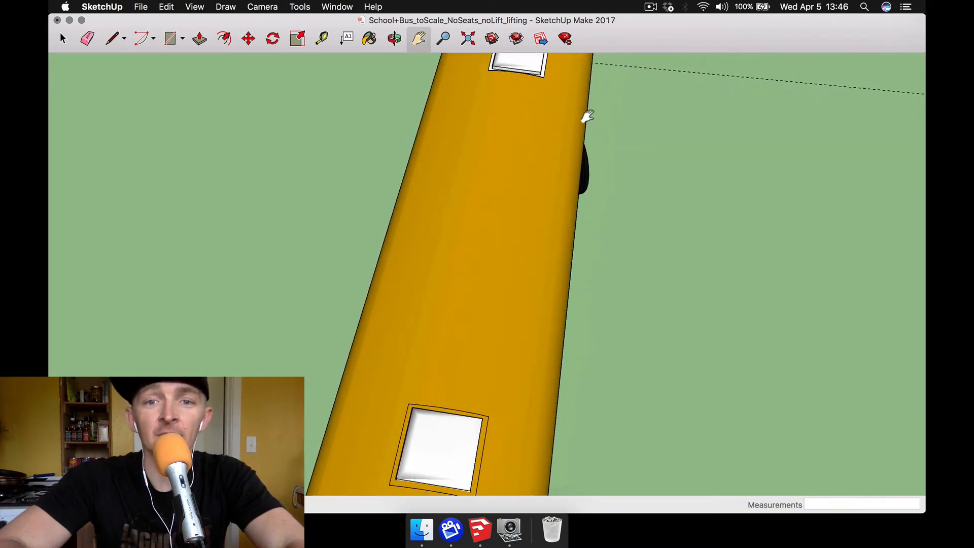
pyautogui.moveTo(588, 116); pyautogui.dragTo(585, 159)
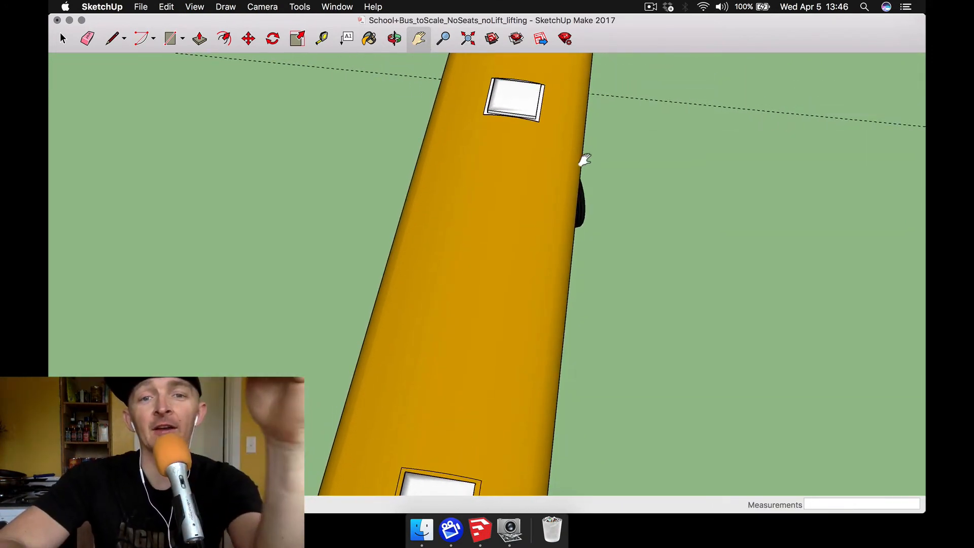
pyautogui.moveTo(613, 98); pyautogui.dragTo(569, 160)
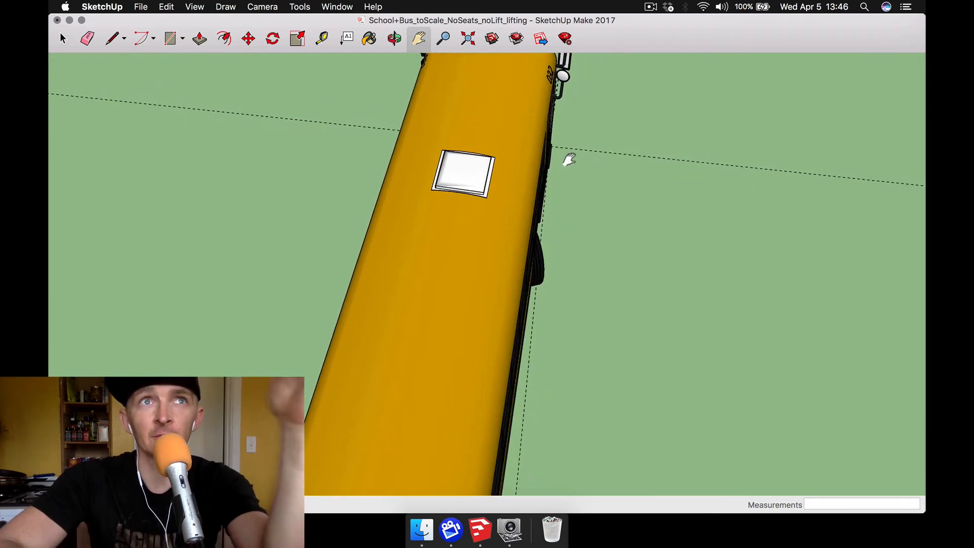
pyautogui.moveTo(561, 94); pyautogui.dragTo(640, 213)
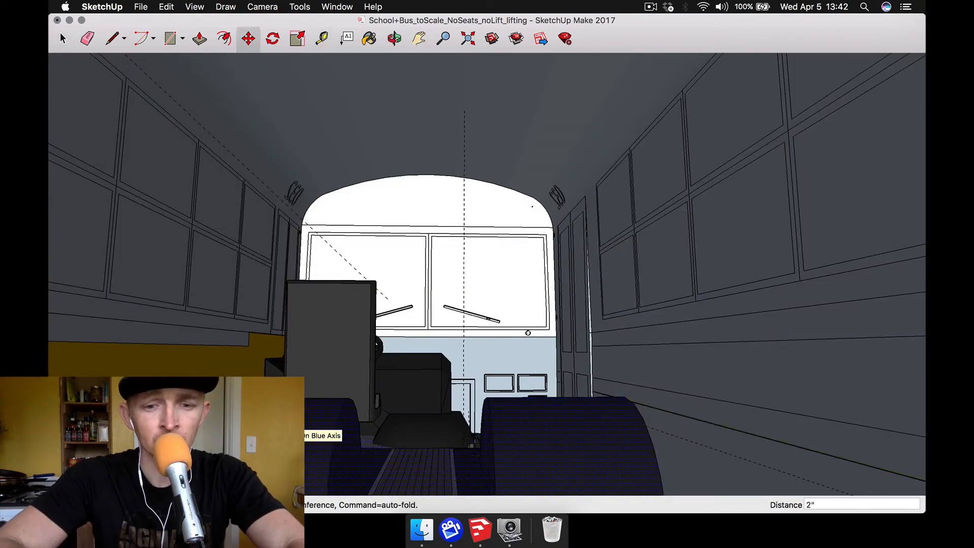
# Step: Measure the interior height from the floor beside the aisle to the ceiling
pyautogui.press('t')
pyautogui.click(376, 455)
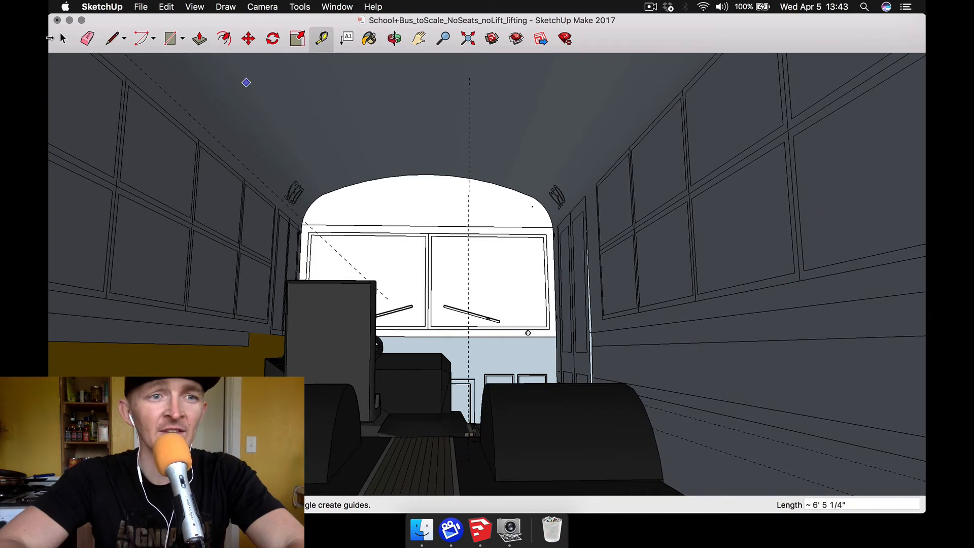
pyautogui.press('l')
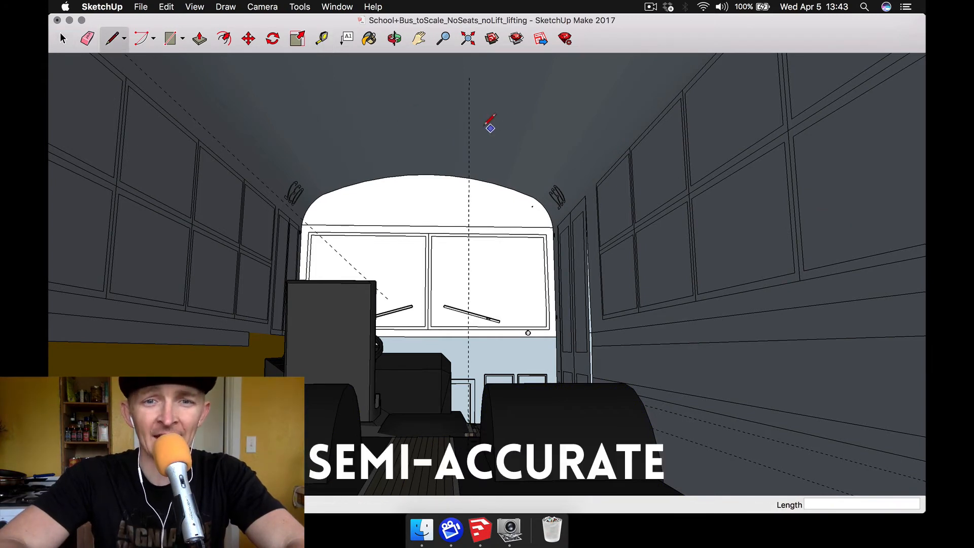
pyautogui.press('space')
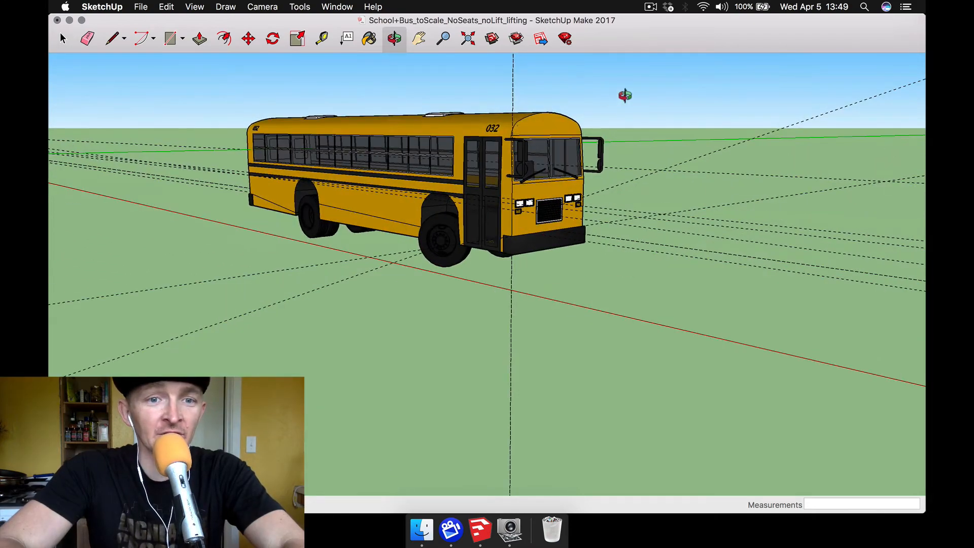
# Step: Examine the finished bus exterior from all around, from the entrance door side to the driver's side and rear end
pyautogui.moveTo(625, 96); pyautogui.dragTo(717, 154)
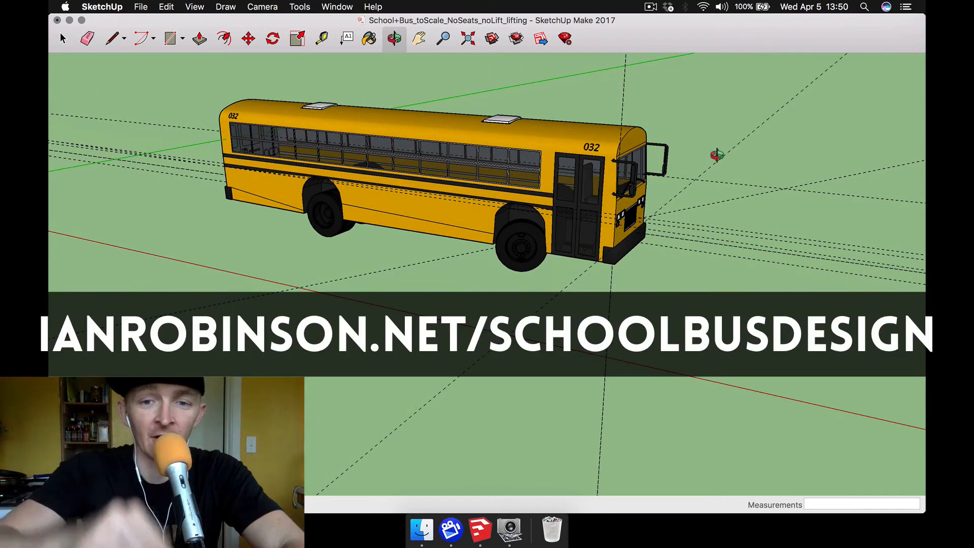
pyautogui.moveTo(724, 154); pyautogui.dragTo(267, 130)
pyautogui.moveTo(629, 115); pyautogui.dragTo(278, 167)
pyautogui.moveTo(732, 124); pyautogui.dragTo(435, 99)
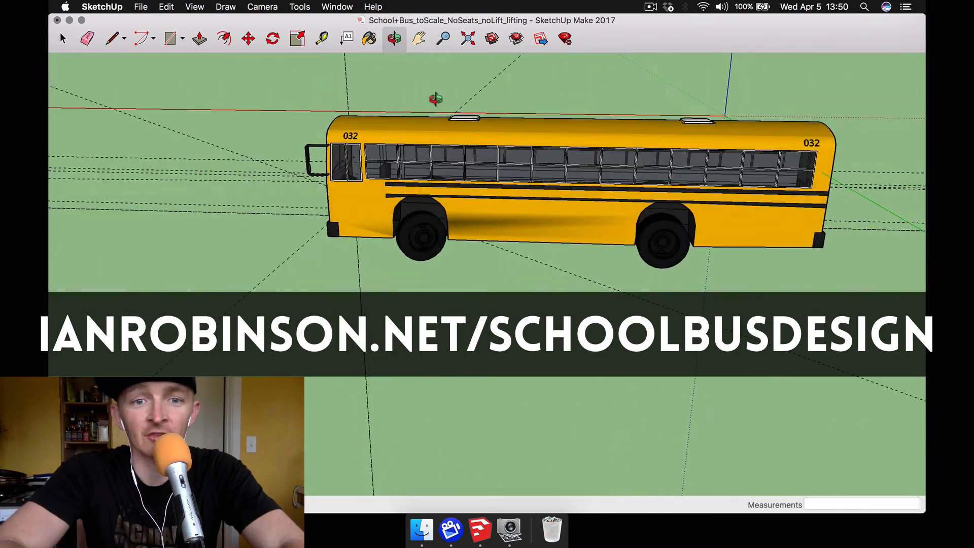
pyautogui.moveTo(768, 226); pyautogui.dragTo(508, 117)
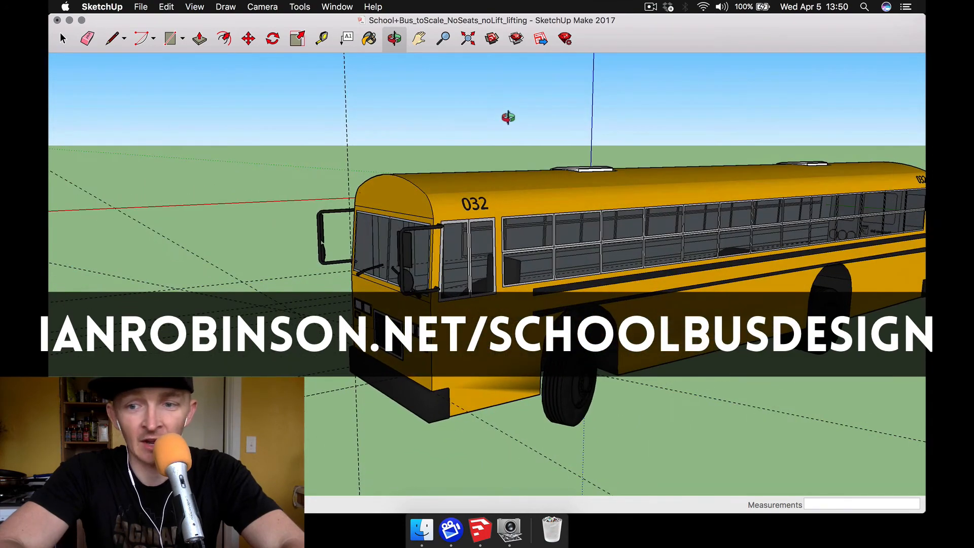
pyautogui.moveTo(798, 211); pyautogui.dragTo(652, 203)
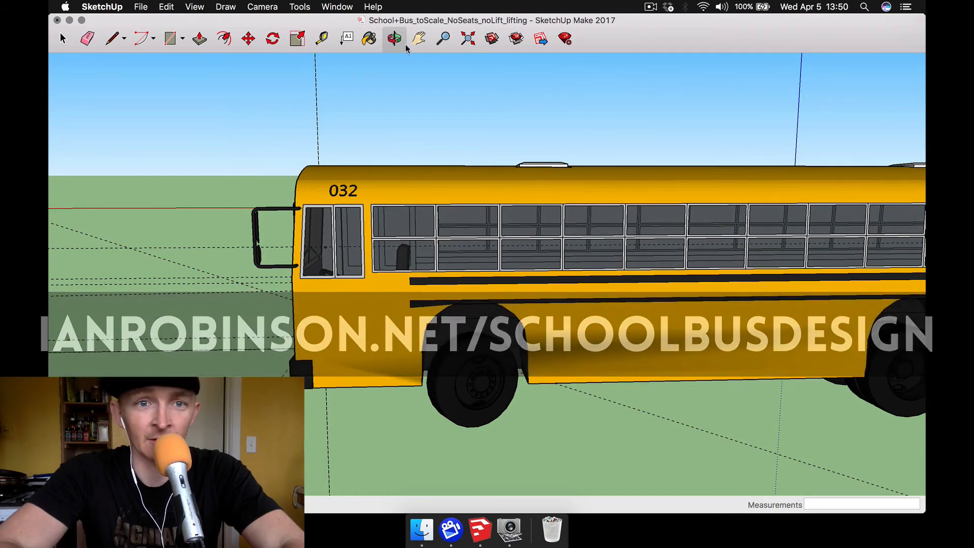
pyautogui.click(418, 38)
pyautogui.moveTo(668, 224); pyautogui.dragTo(421, 211)
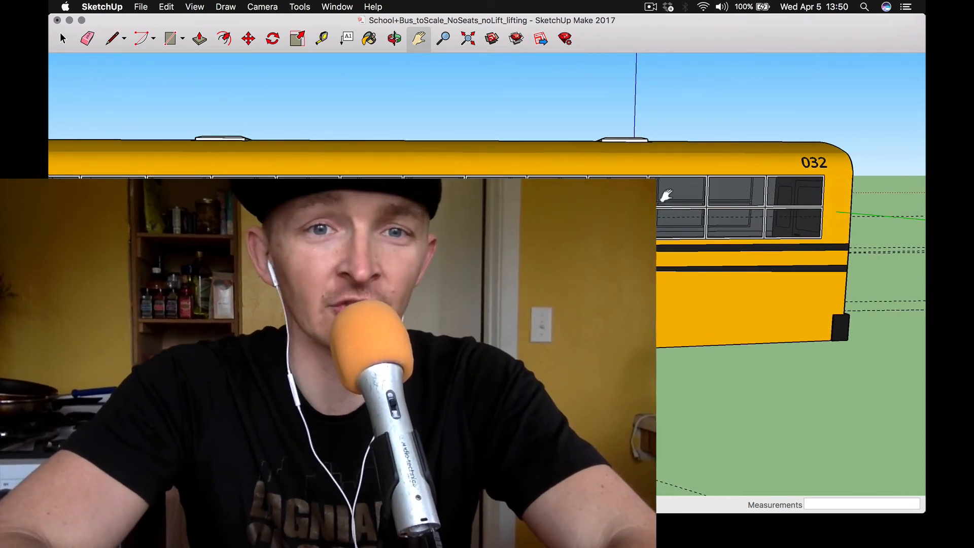